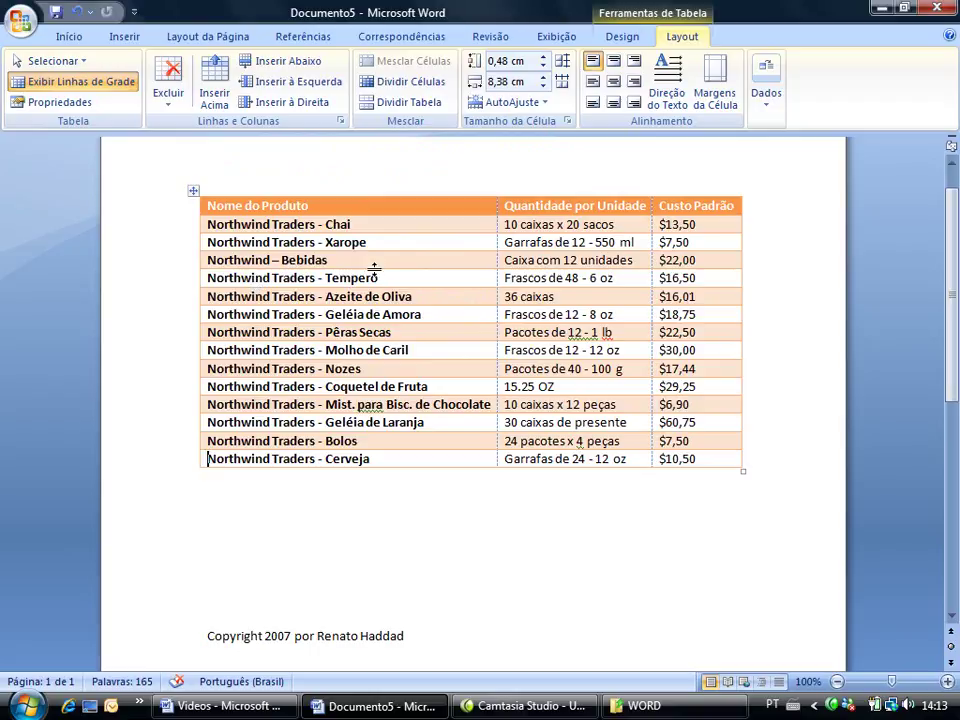
Step: Insert a new table row directly above the Northwind Traders - Tempero row
left_click(424, 296)
left_click(625, 277)
left_click(690, 278)
left_click(437, 281)
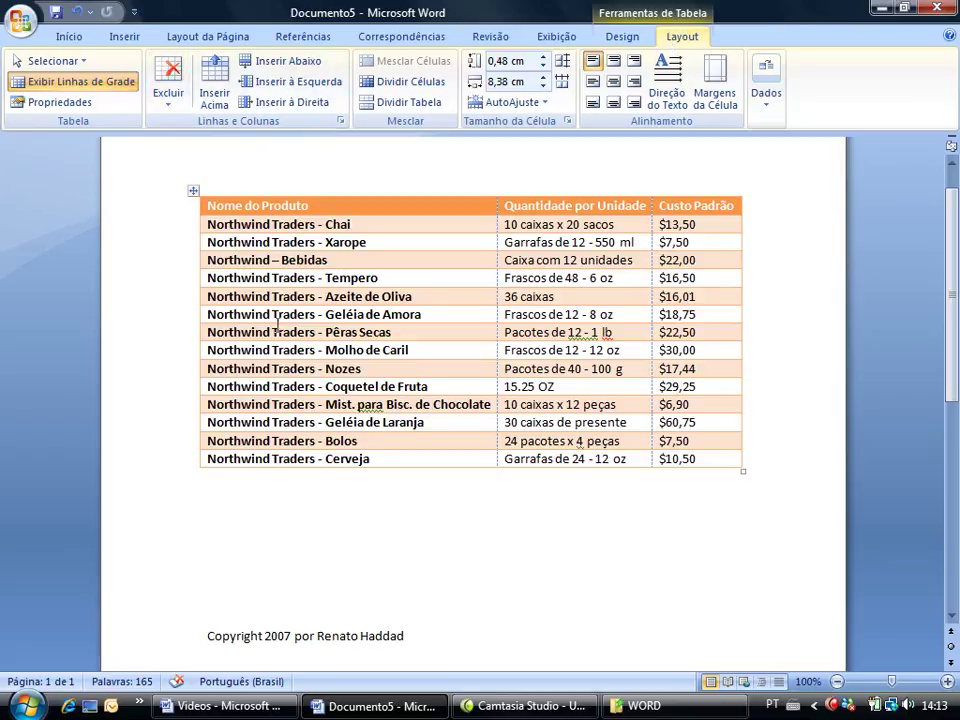
left_click(215, 78)
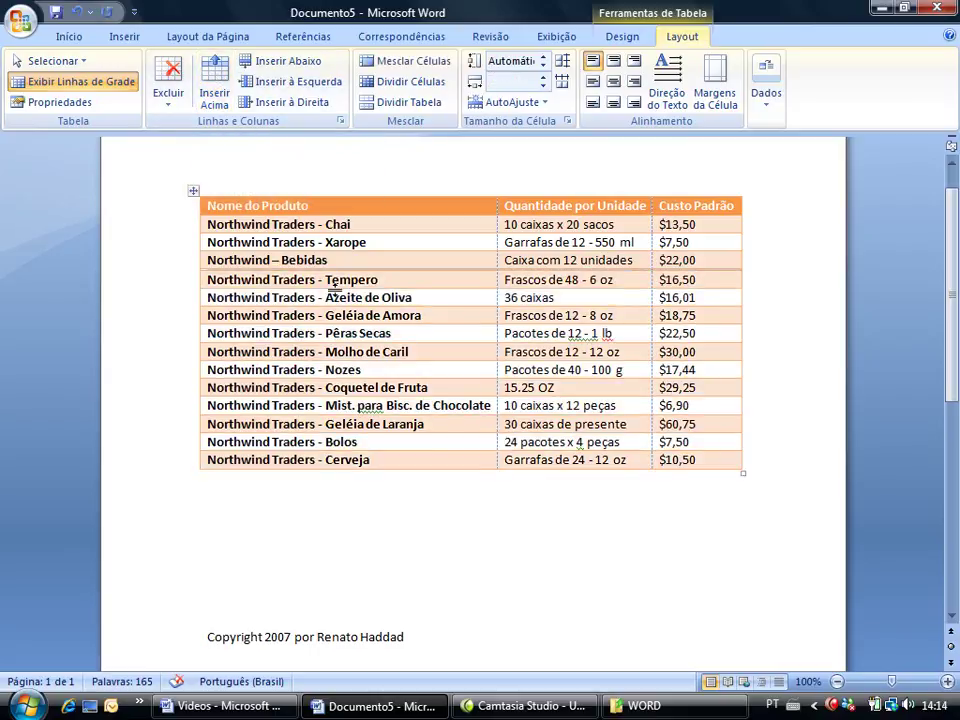
Step: Fill the new row with product Mouse, quantity Unidade and standard cost $7,00
type("mouse")
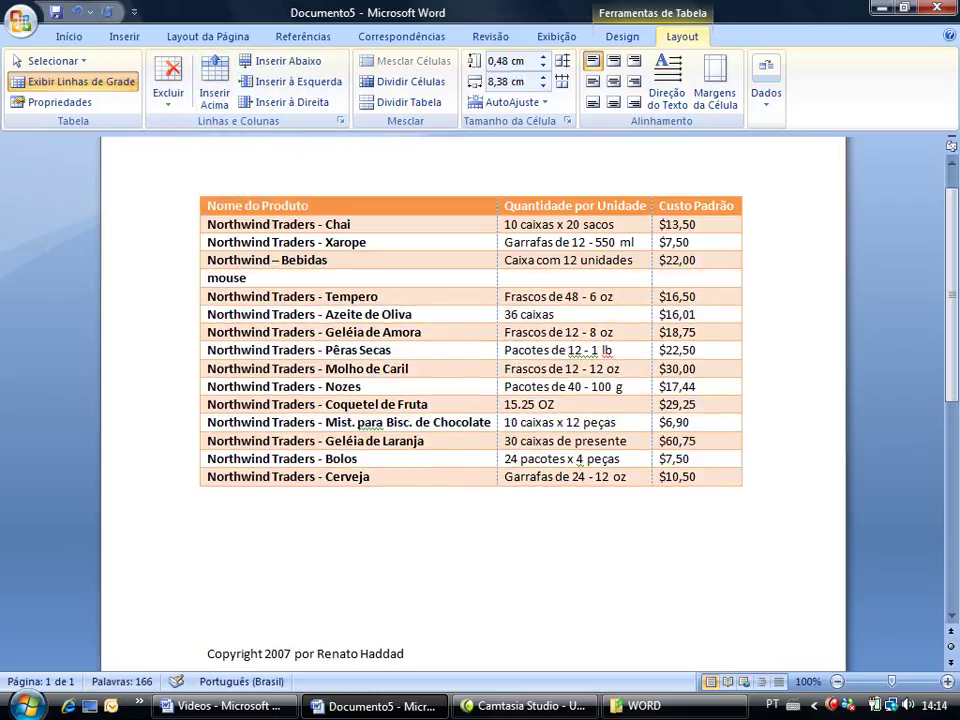
key("Tab")
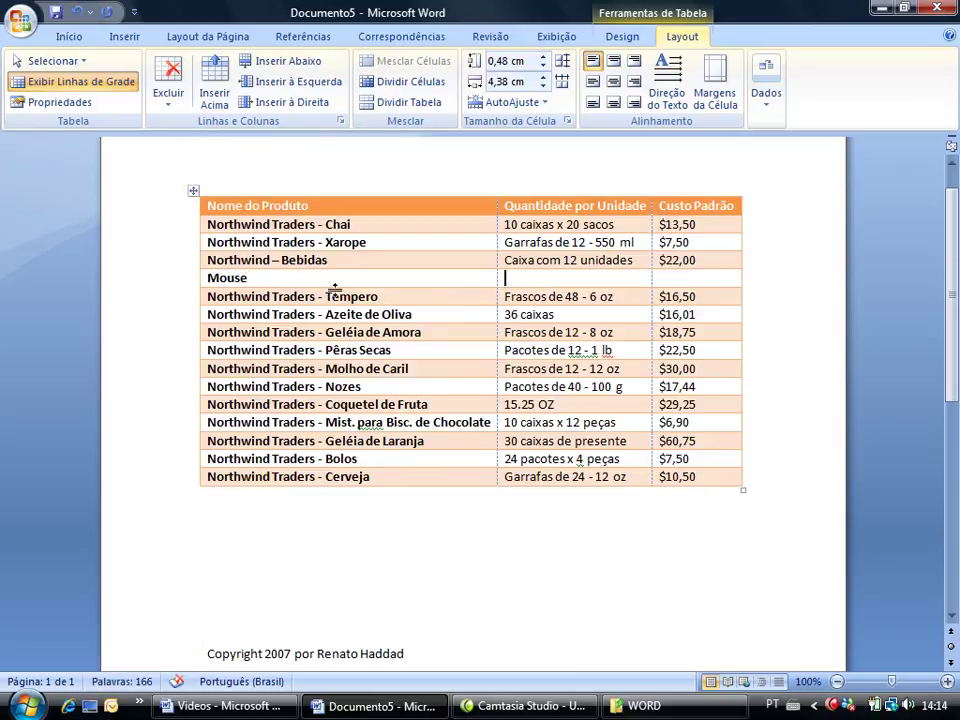
type("unidade")
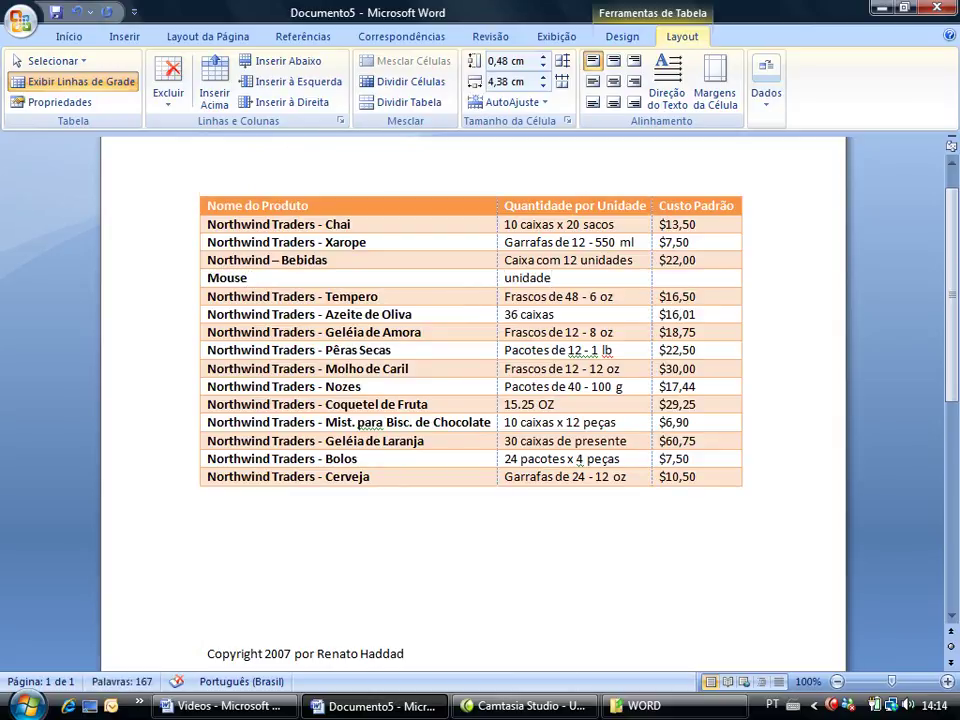
key("Tab")
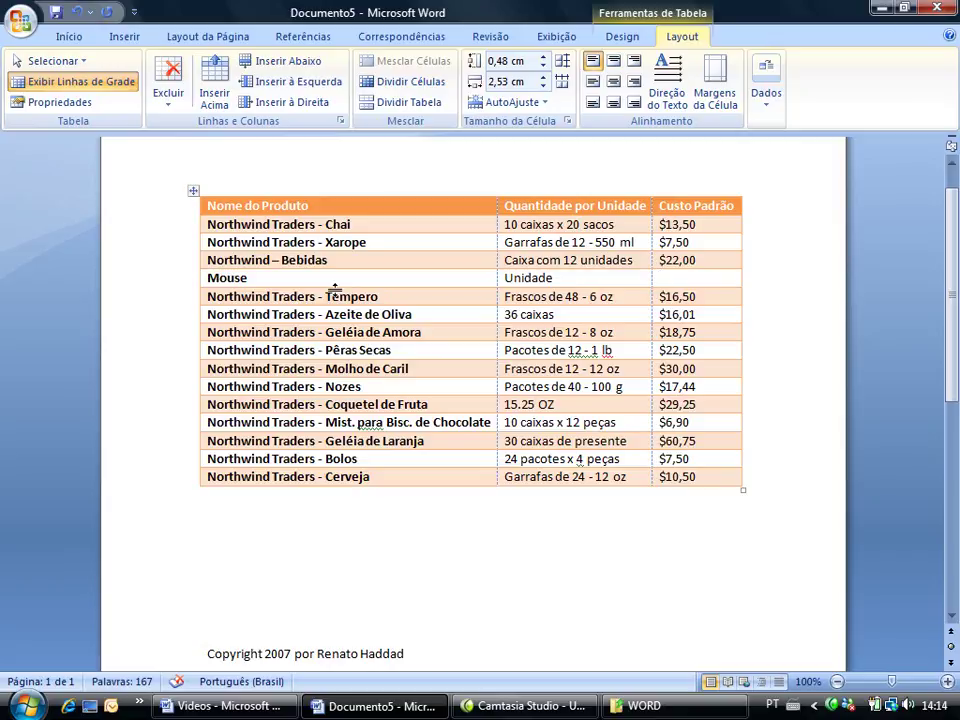
type("$7,00")
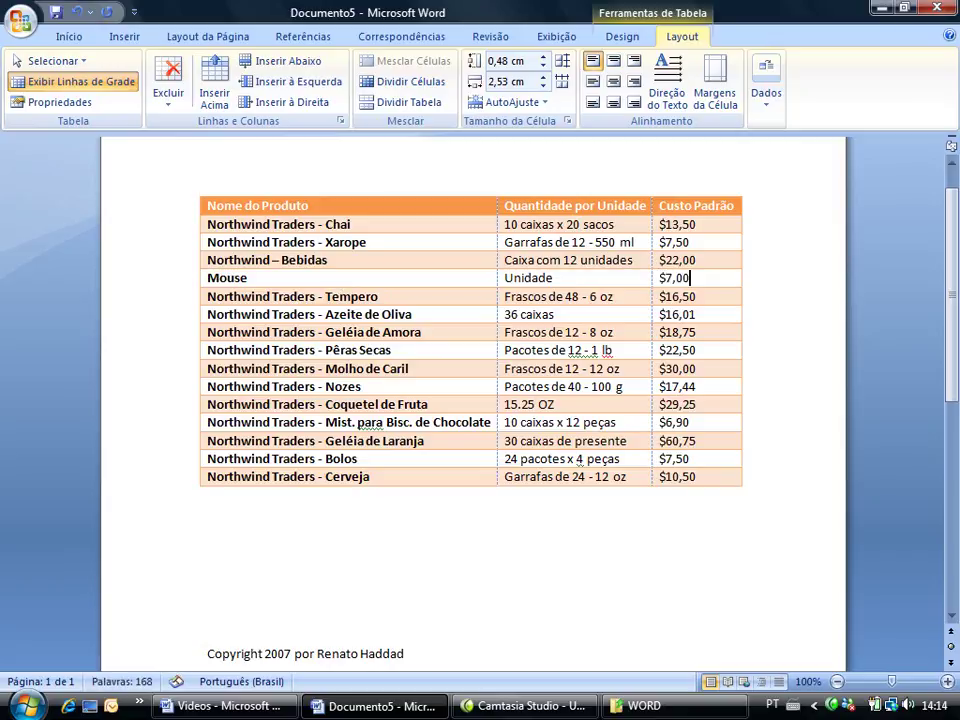
Step: Select the Geléia de Amora, Pêras Secas and Molho de Caril rows and insert three rows below them
left_click(256, 296)
left_click_drag(188, 343, 188, 374)
left_click(188, 350)
left_click_drag(429, 334, 354, 369)
left_click_drag(182, 340, 181, 371)
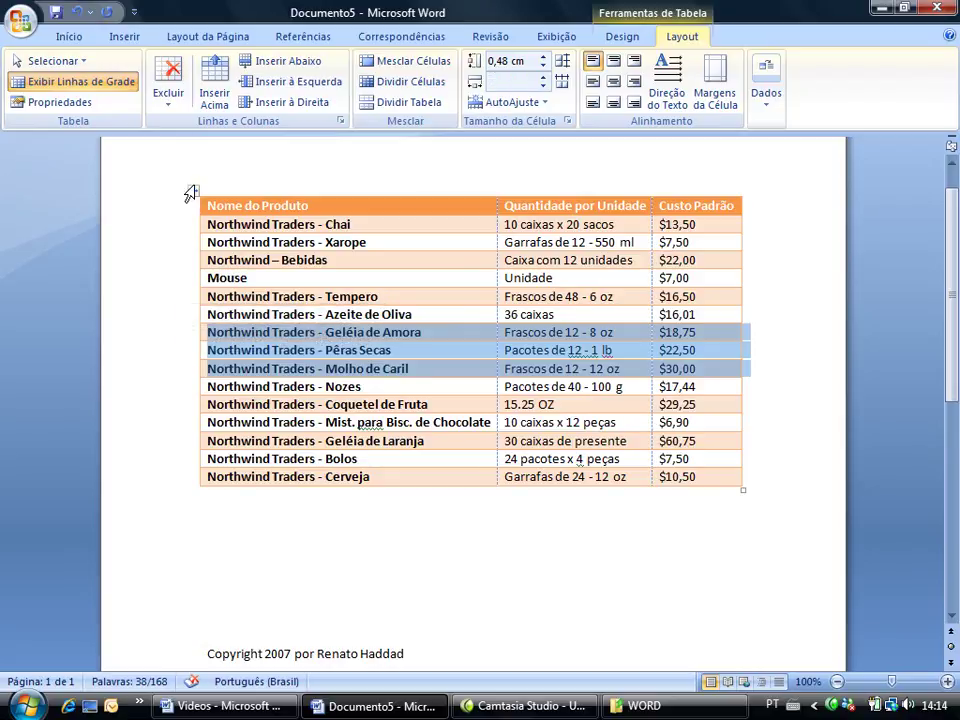
right_click(332, 340)
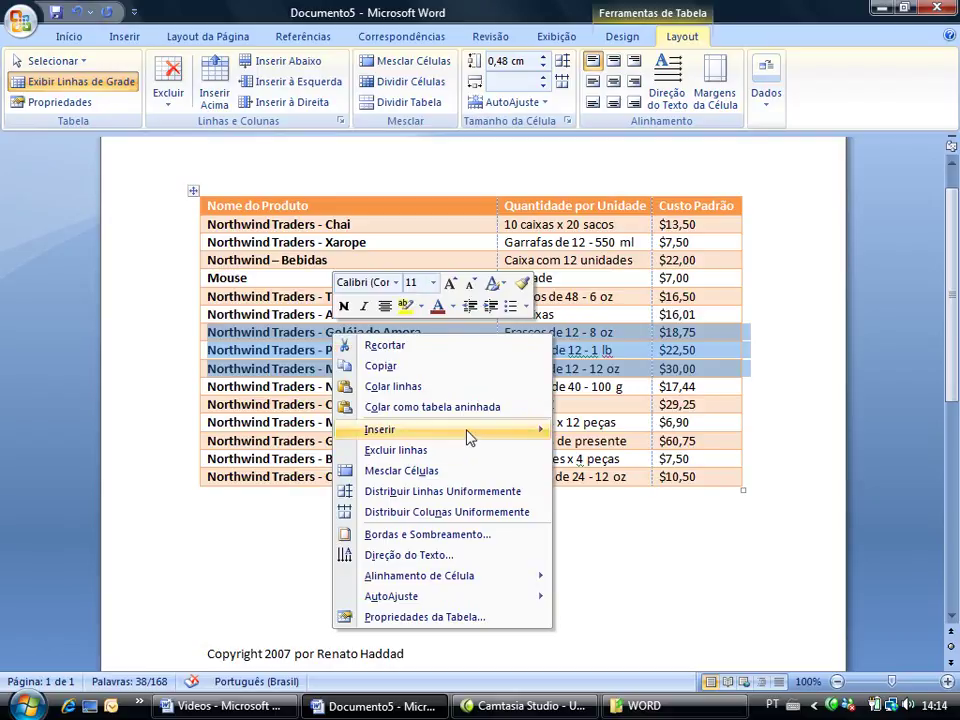
mouse_move(470, 431)
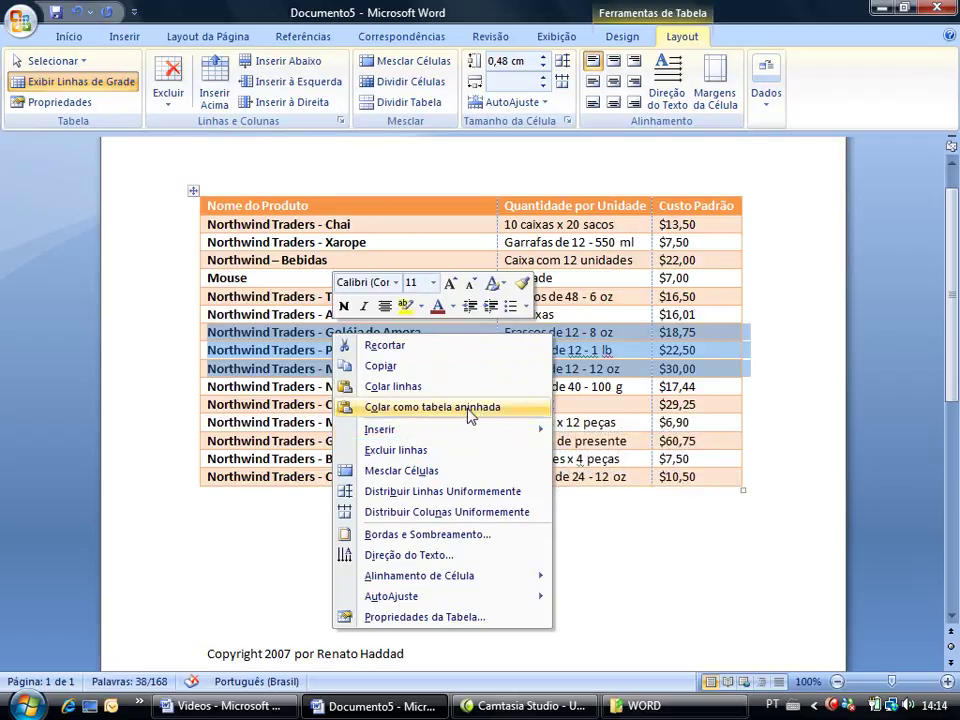
mouse_move(506, 435)
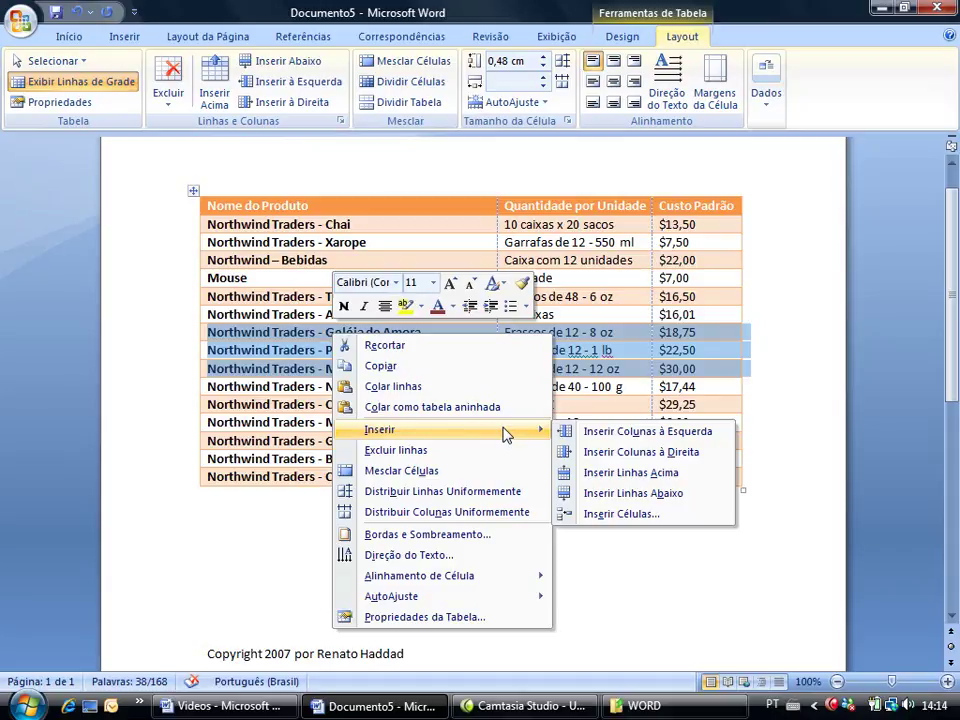
left_click(684, 492)
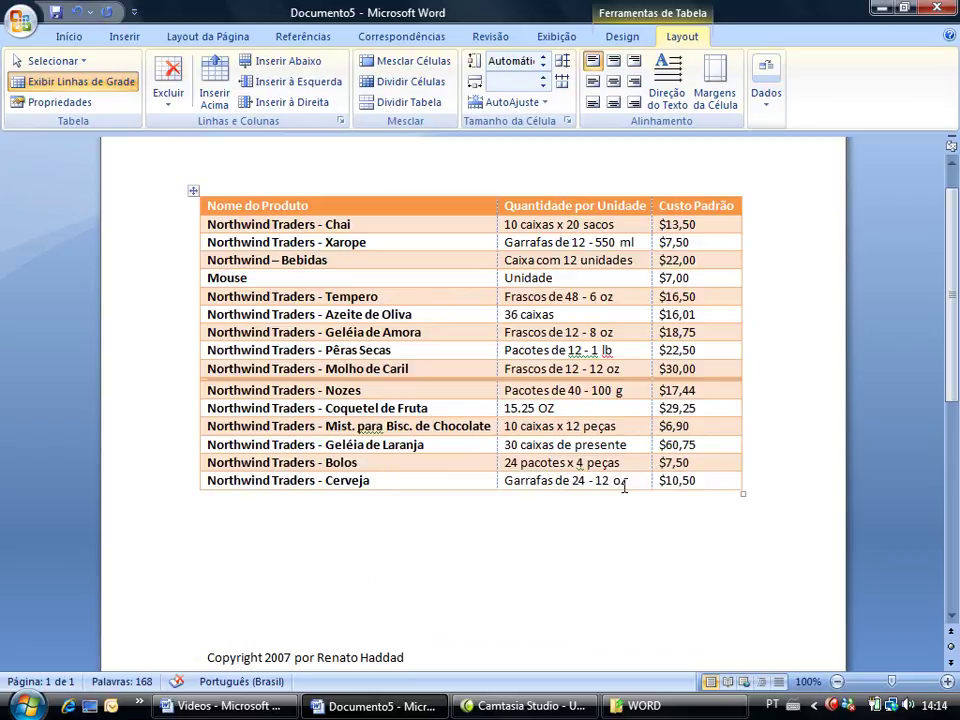
Step: Enter Teste, Teste 2 and Teste 3 as the product names in the three new rows
type("teste")
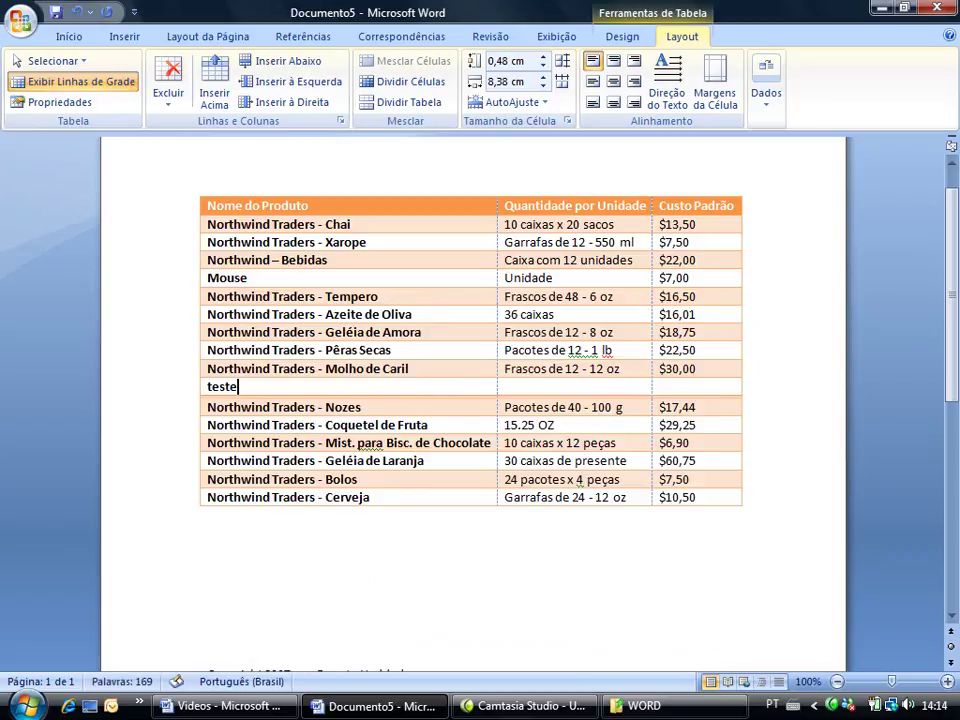
key("Down")
type("testes")
key("BackSpace")
type("2")
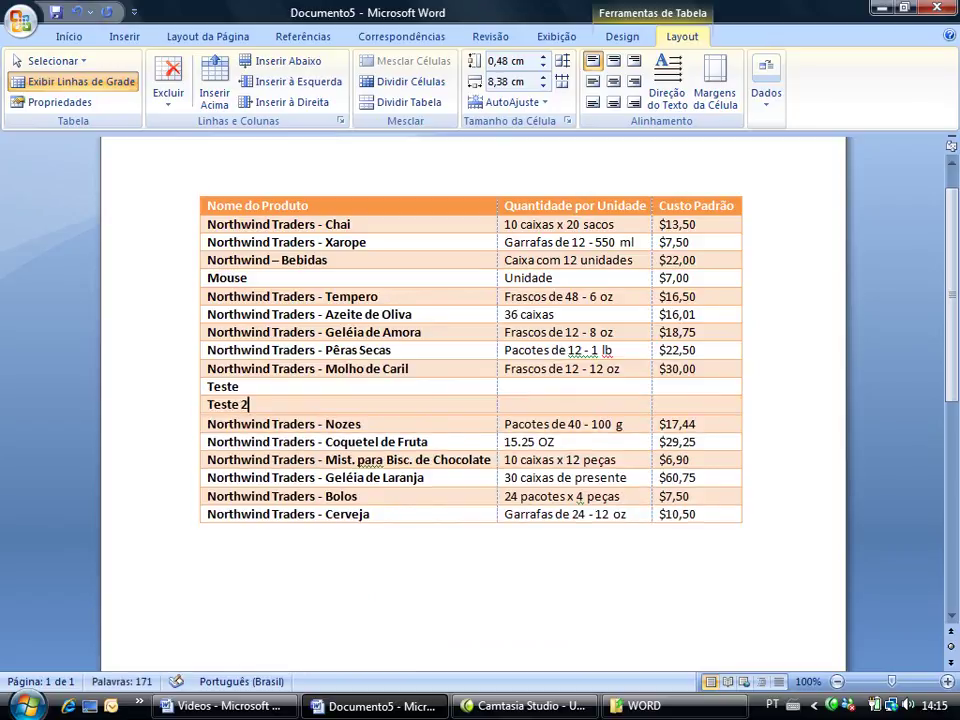
key("Return")
type("test")
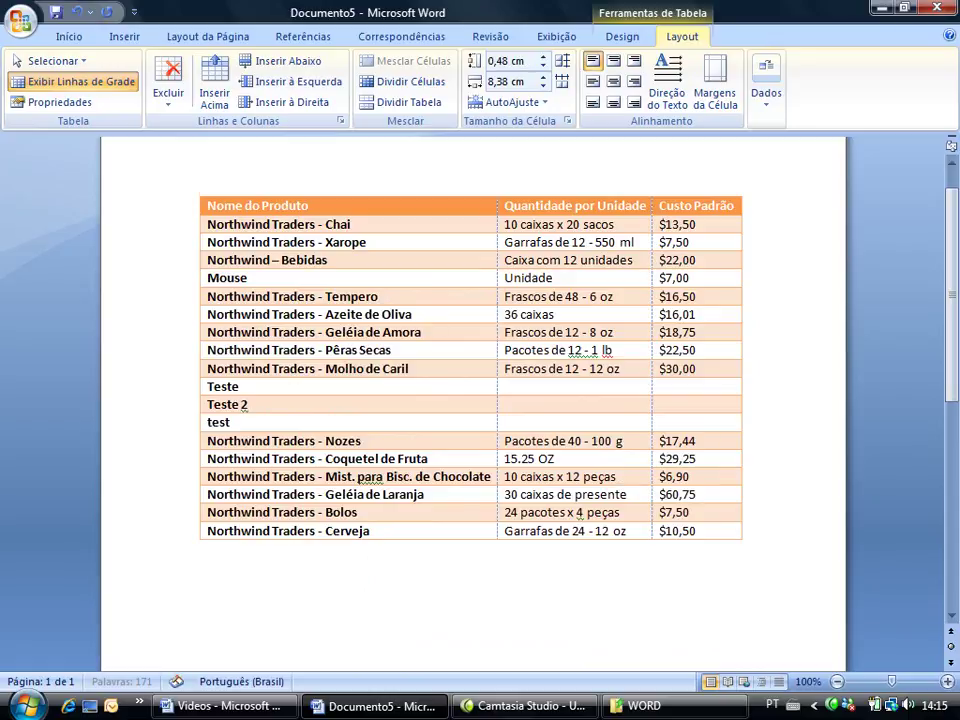
type("e 3")
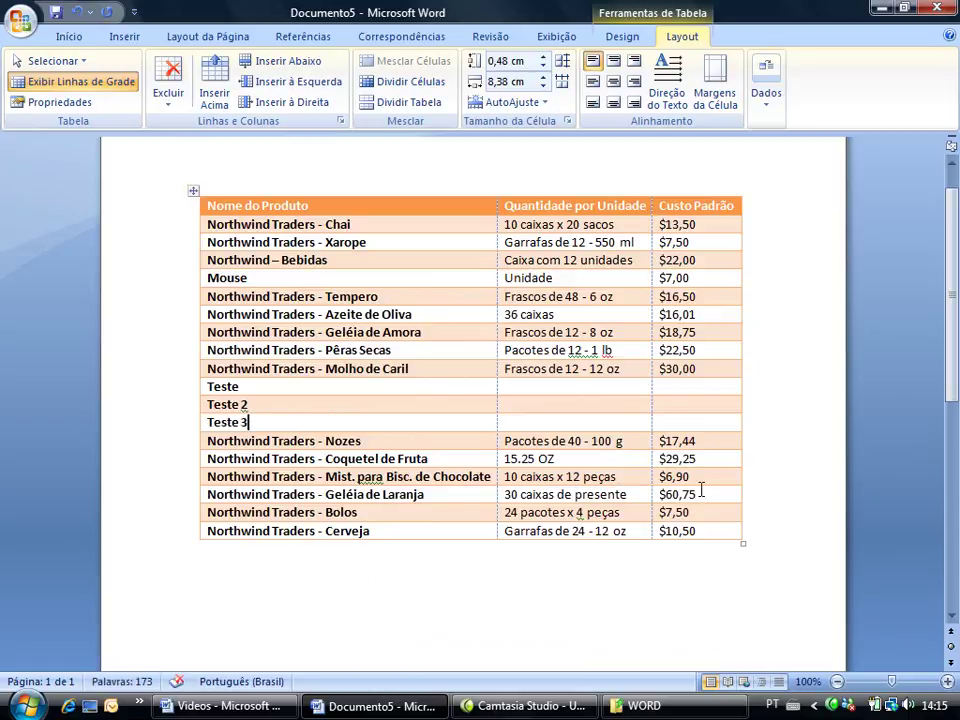
key("Tab")
Step: Delete the three rows Teste, Teste 2 and Teste 3 from the table
left_click(178, 393)
left_click_drag(178, 393, 185, 437)
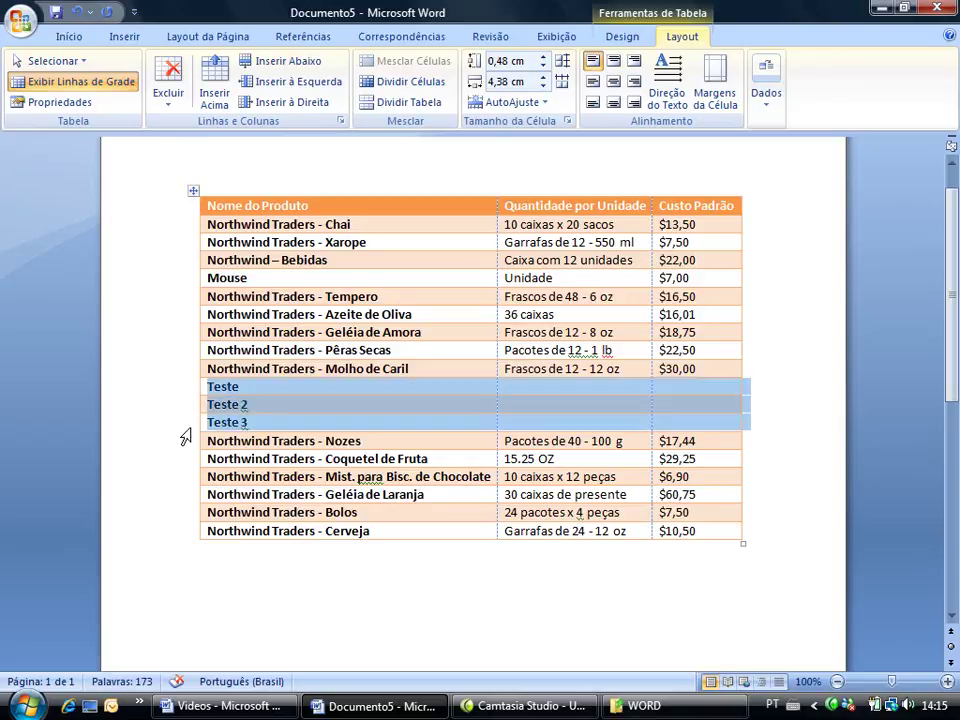
right_click(174, 401)
left_click(226, 217)
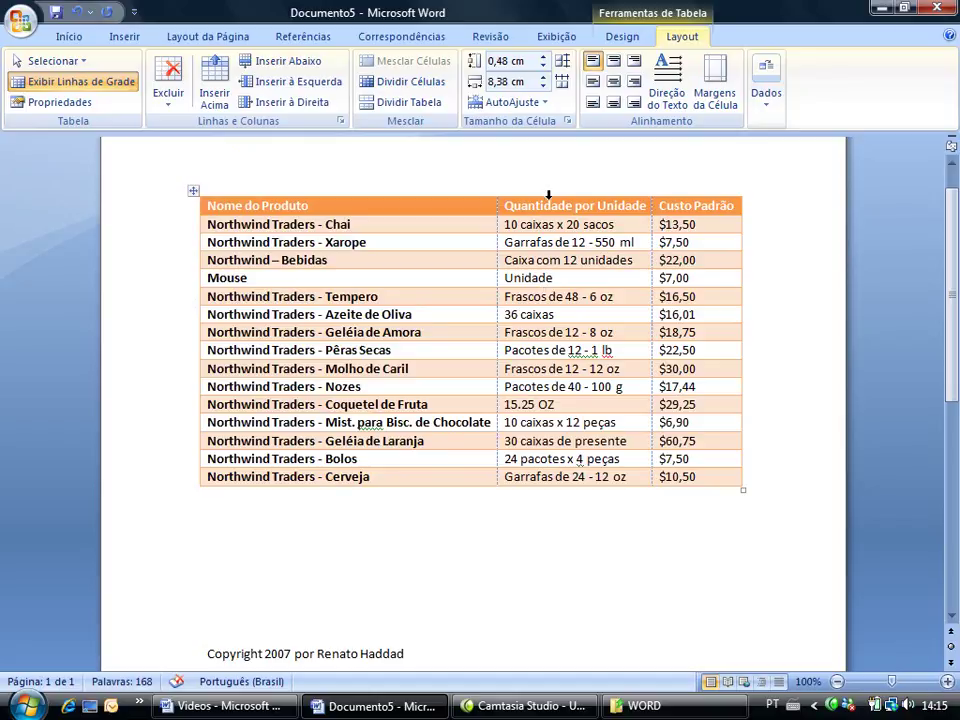
left_click(446, 334)
right_click(446, 334)
mouse_move(560, 401)
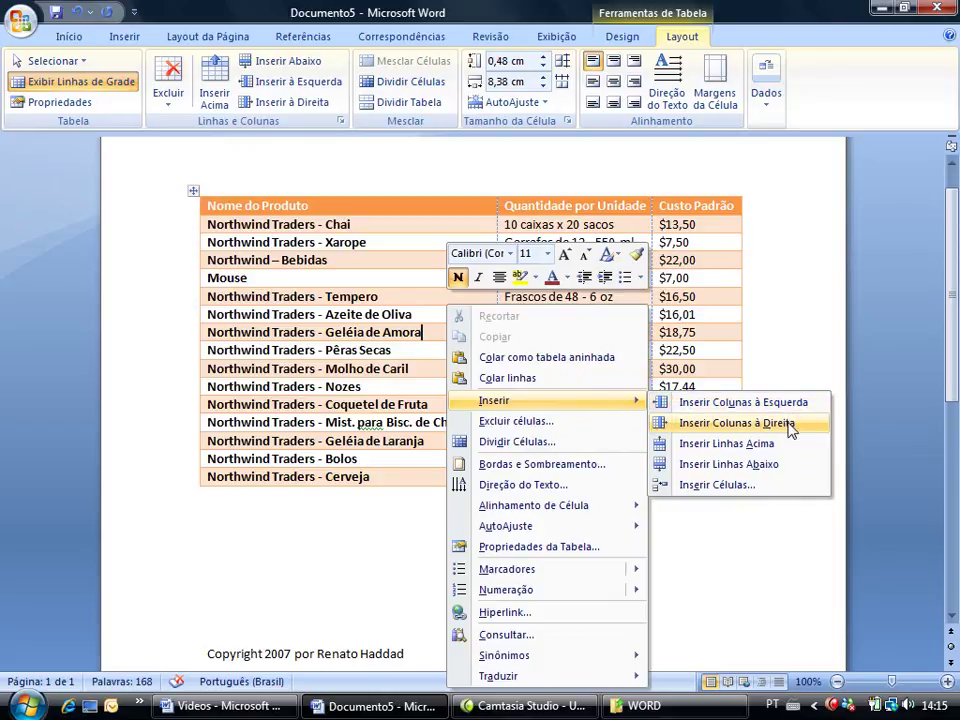
left_click(717, 245)
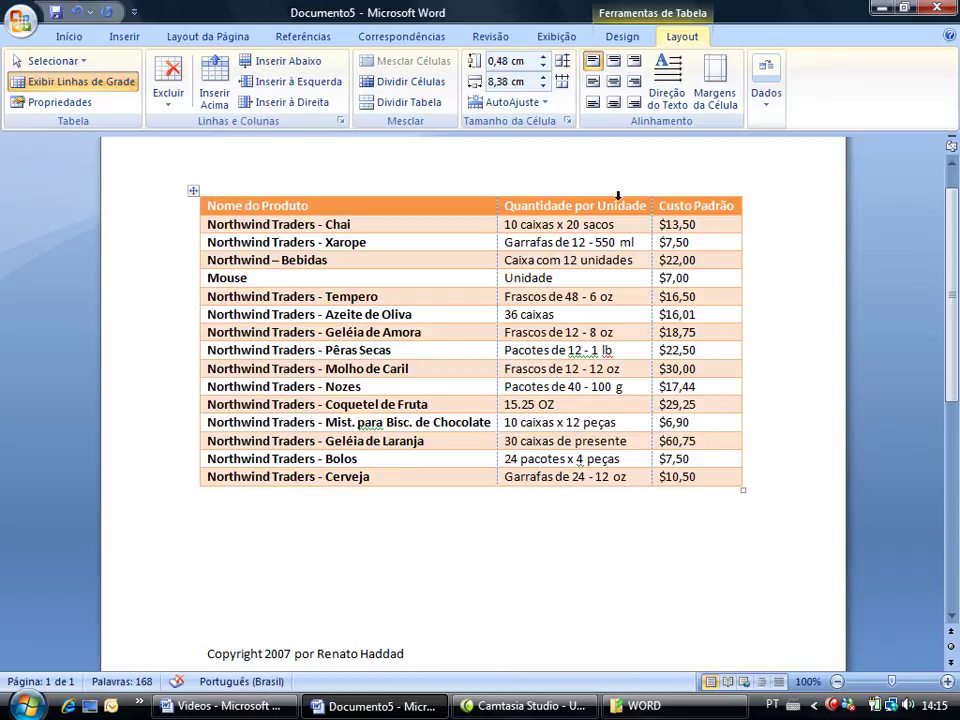
left_click(613, 194)
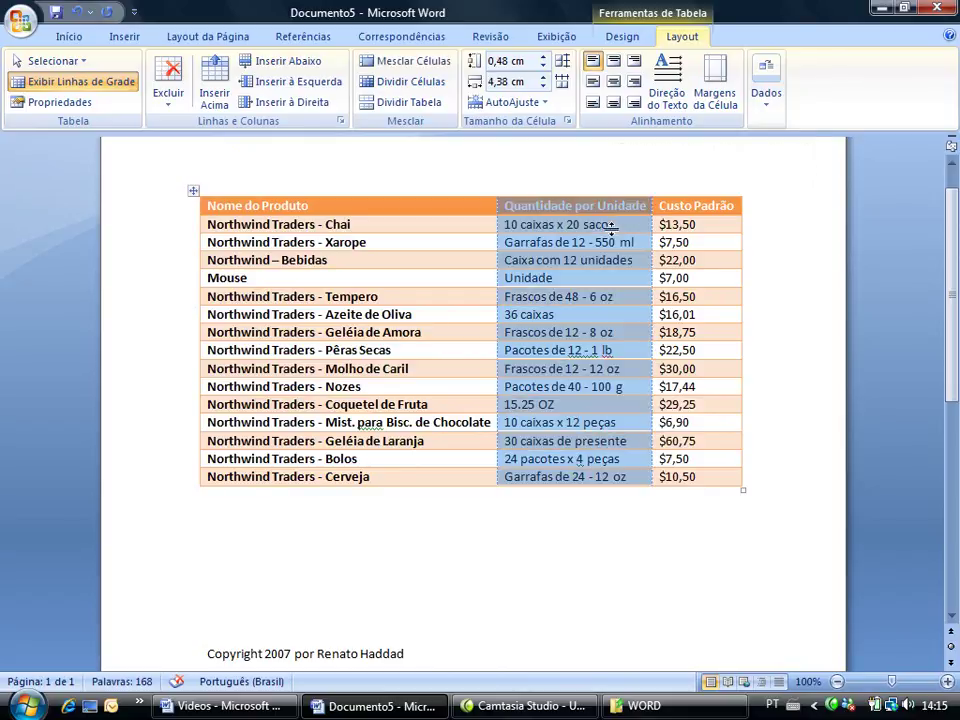
left_click(606, 242)
left_click(587, 193)
left_click(517, 278)
left_click(553, 278)
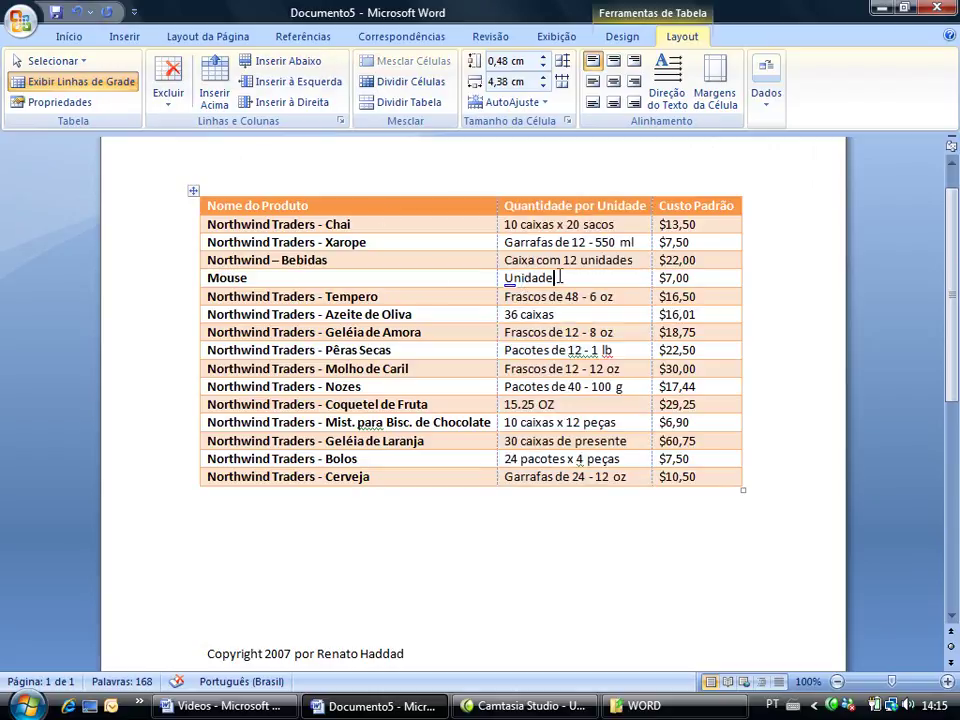
Step: Select the Quantidade por Unidade column and insert a new column to its right
left_click(84, 65)
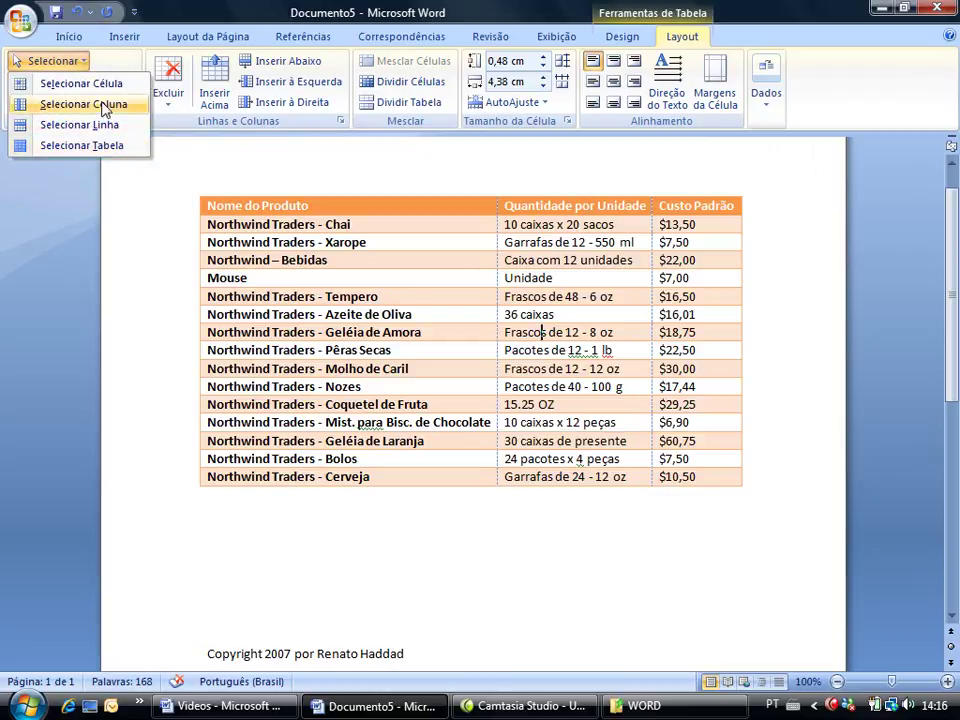
left_click(115, 106)
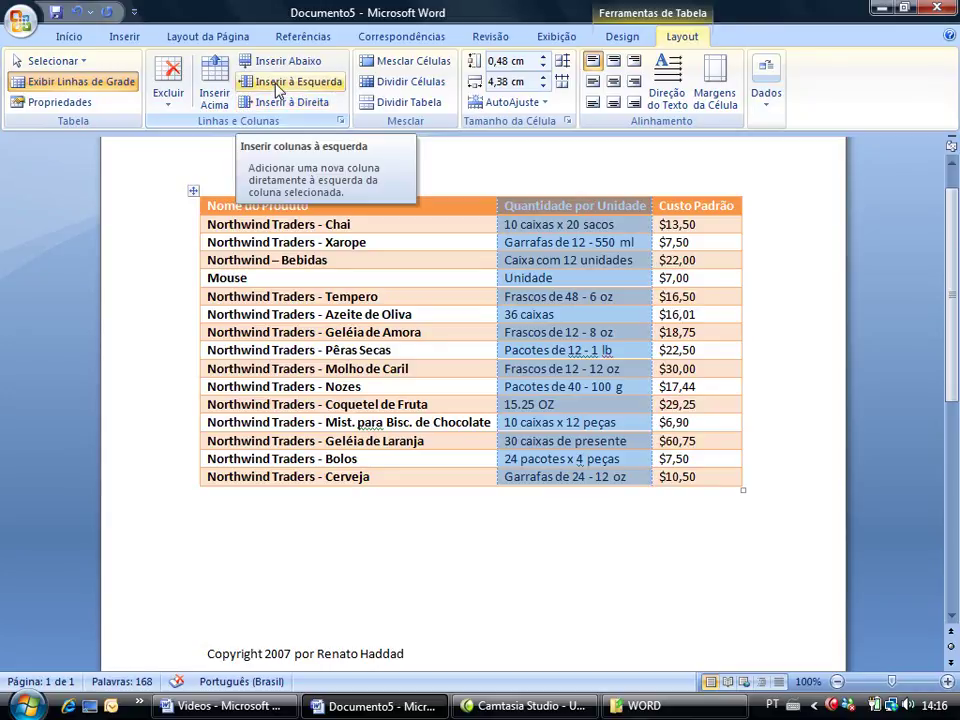
left_click(325, 106)
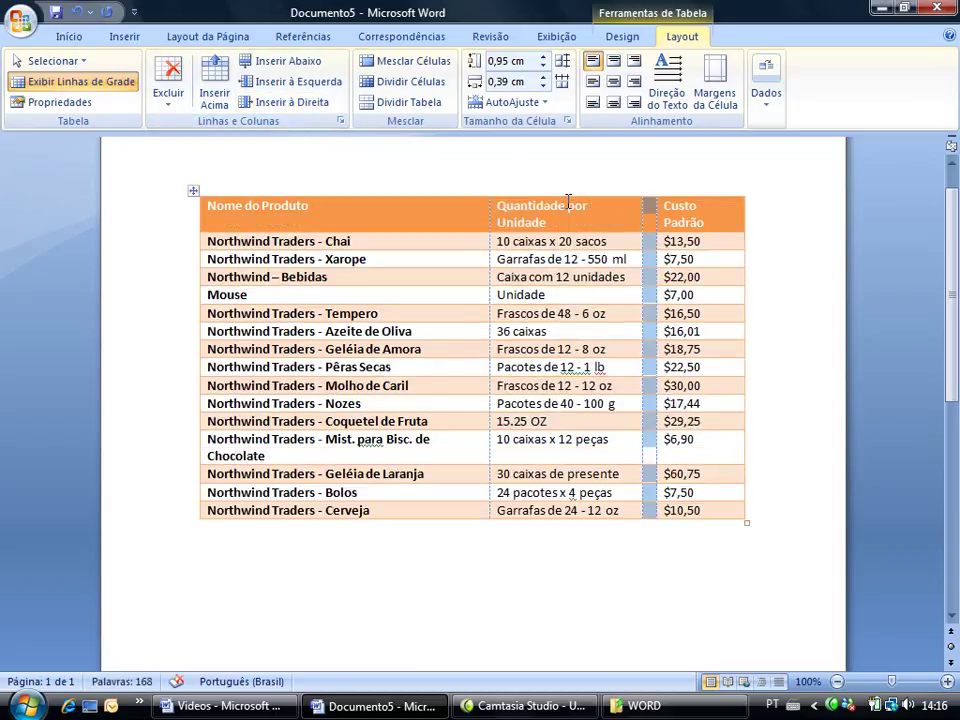
Step: Give the new column the header Preço Venda
type("Custo")
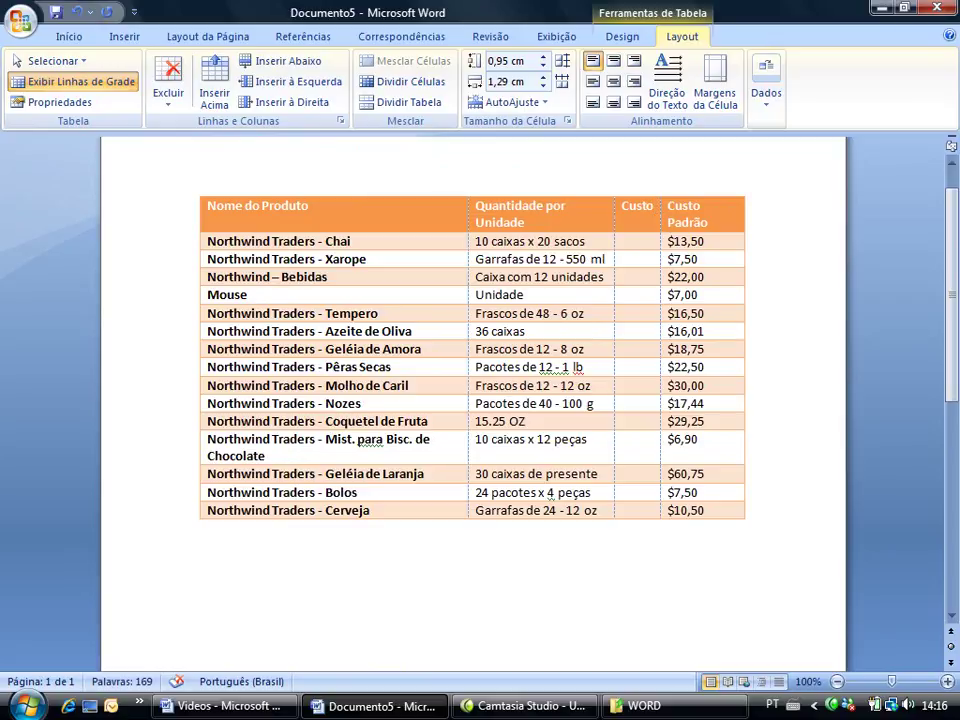
key("ctrl+z")
type("Pre")
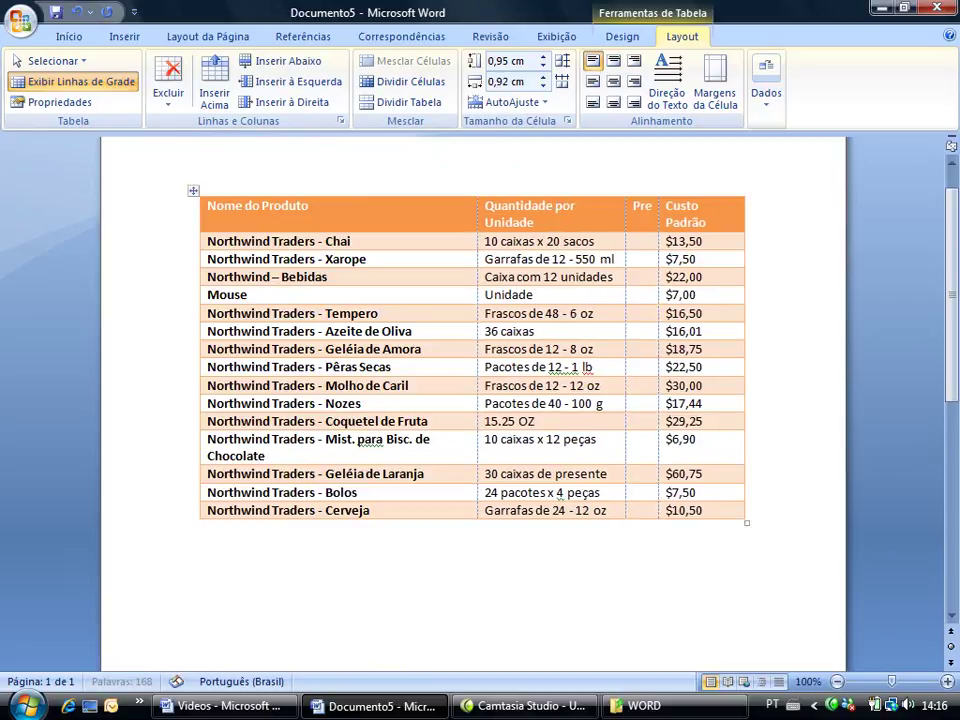
type("ço Venda")
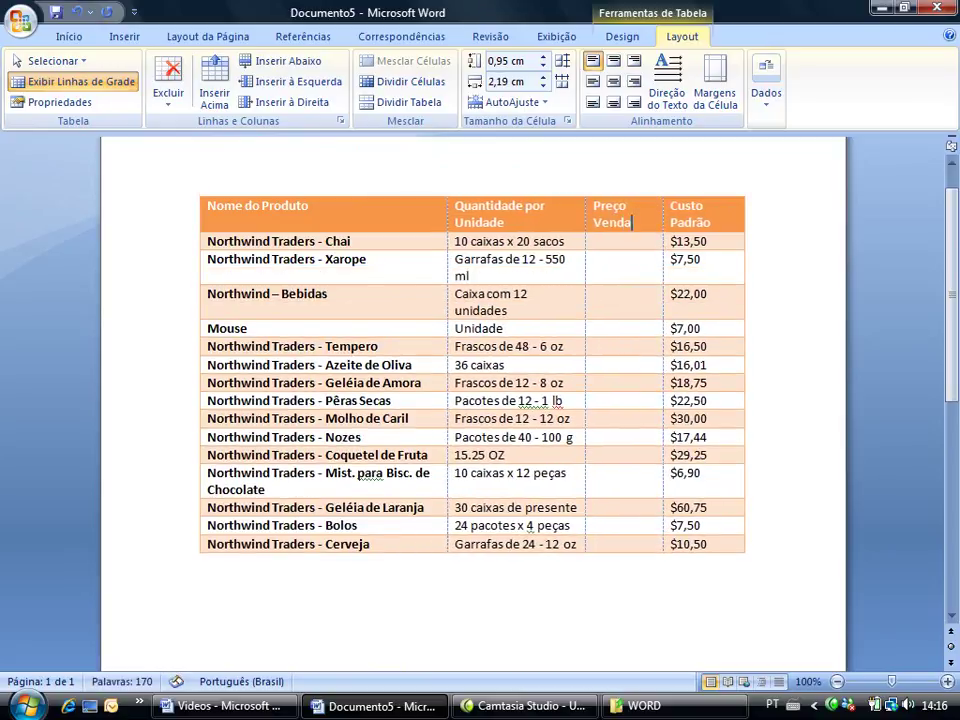
key("Down")
Step: Insert an empty row above the table's header row and place the cursor in its first cell
left_click(181, 221)
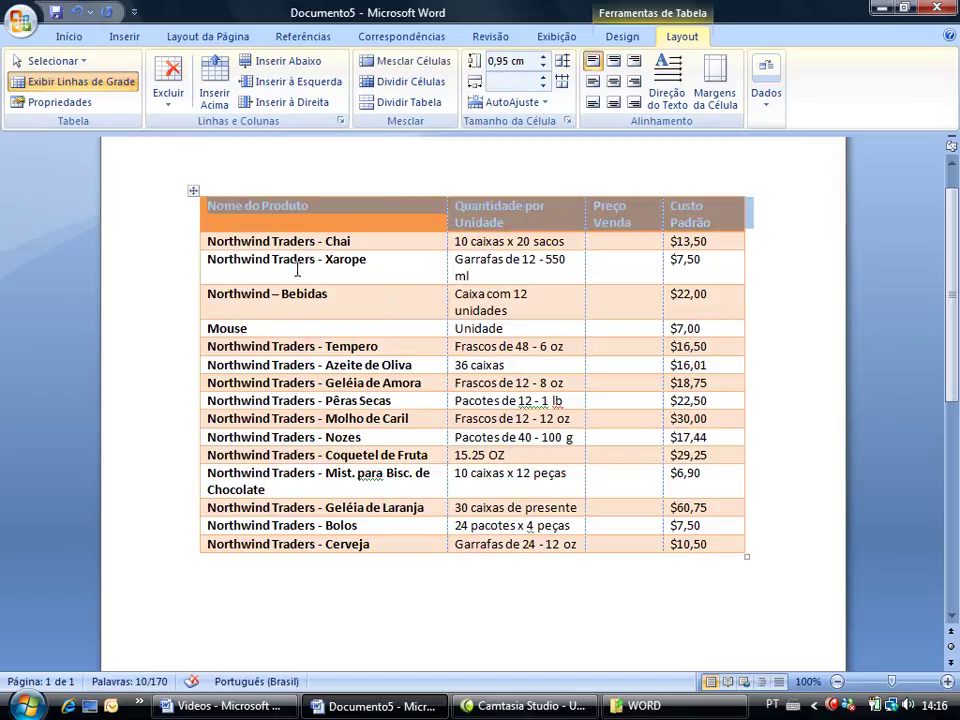
left_click(298, 312)
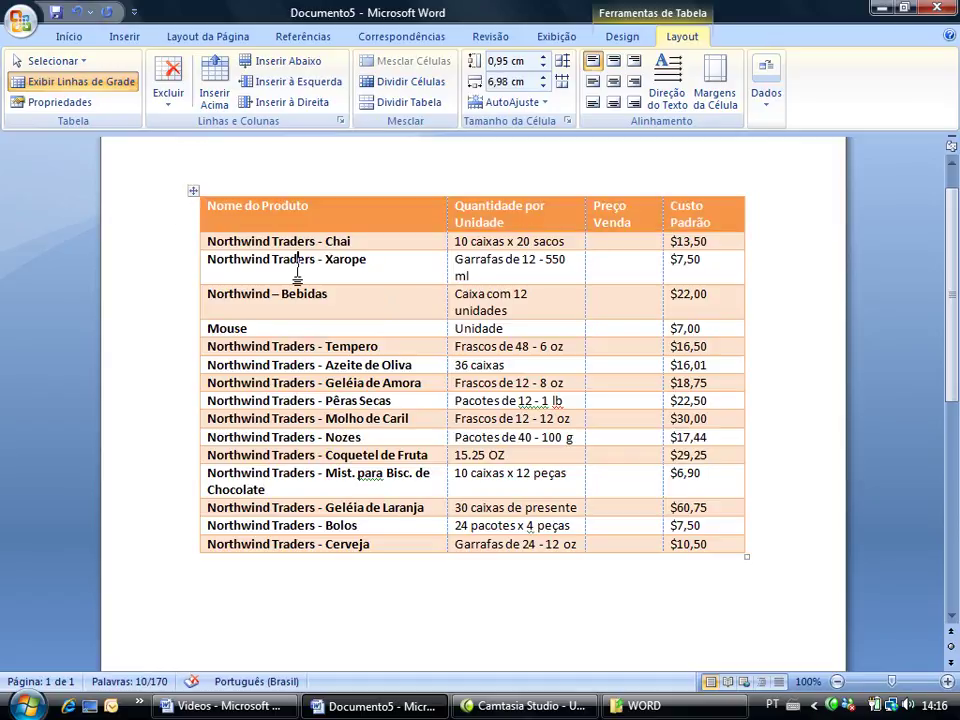
left_click(184, 221)
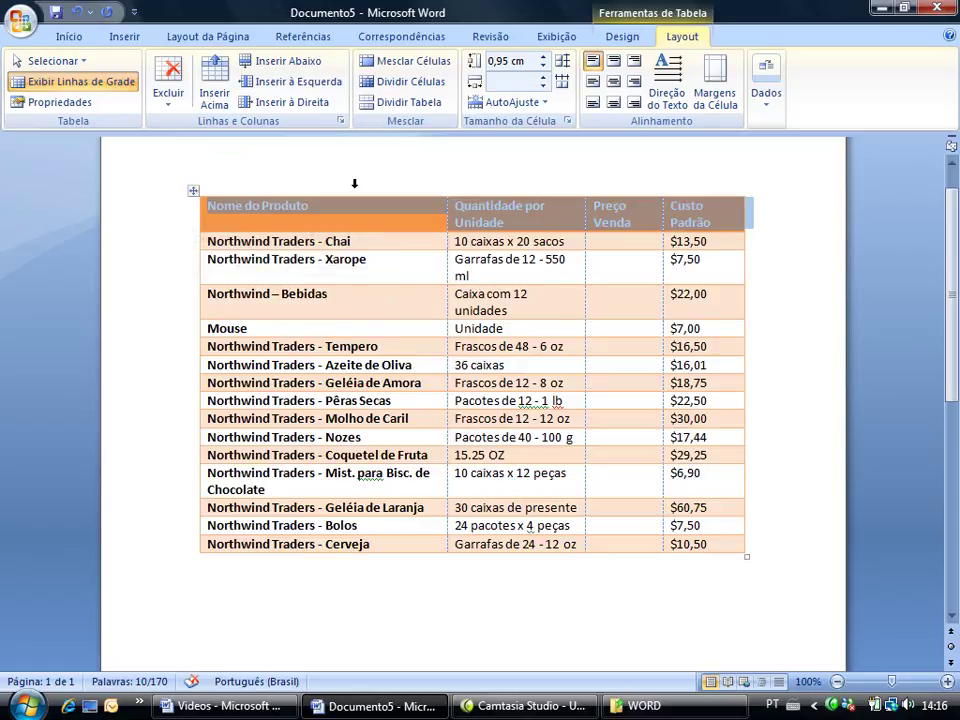
right_click(185, 222)
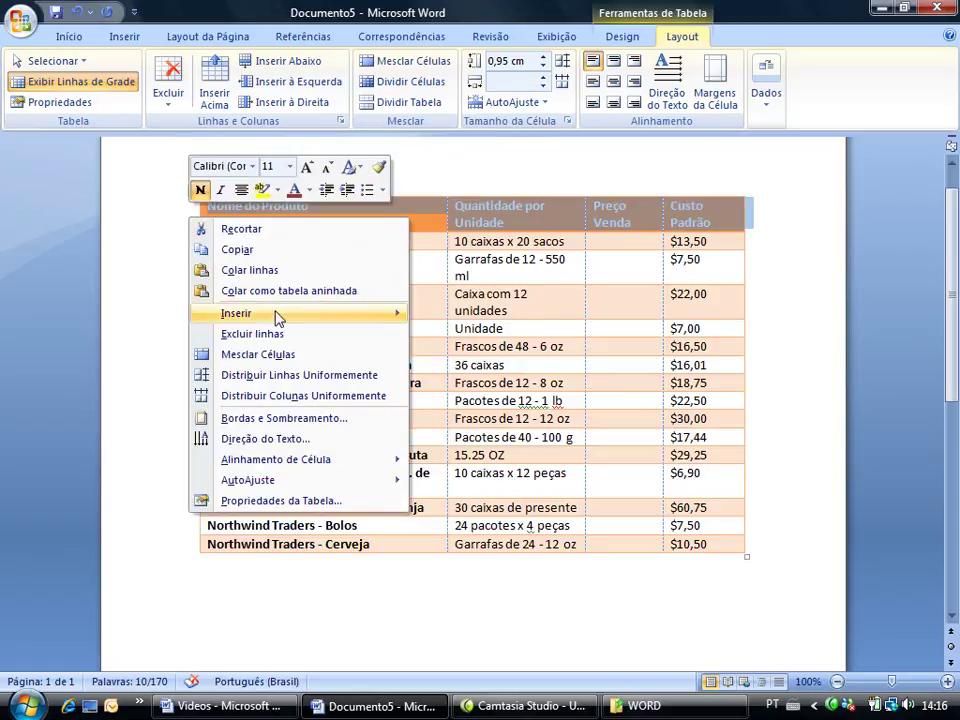
mouse_move(397, 312)
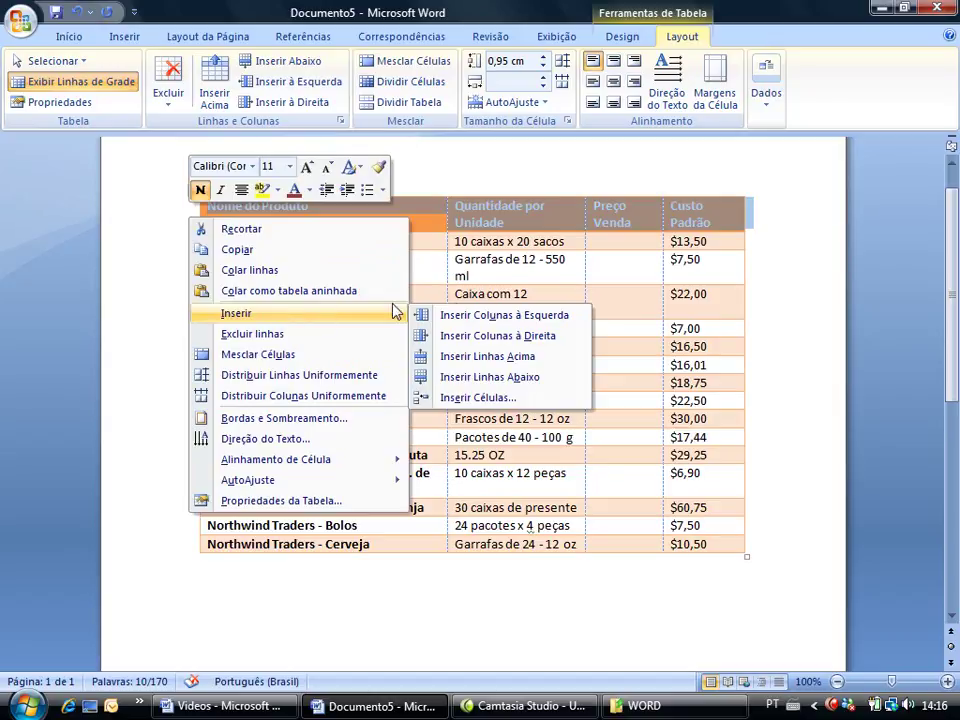
left_click(509, 363)
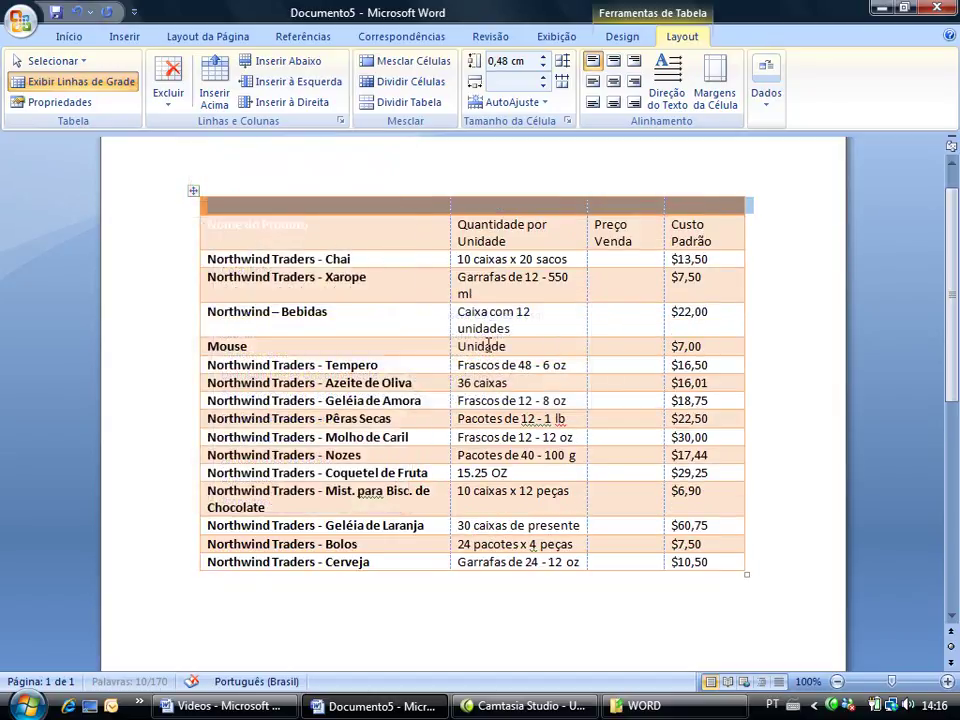
left_click(365, 206)
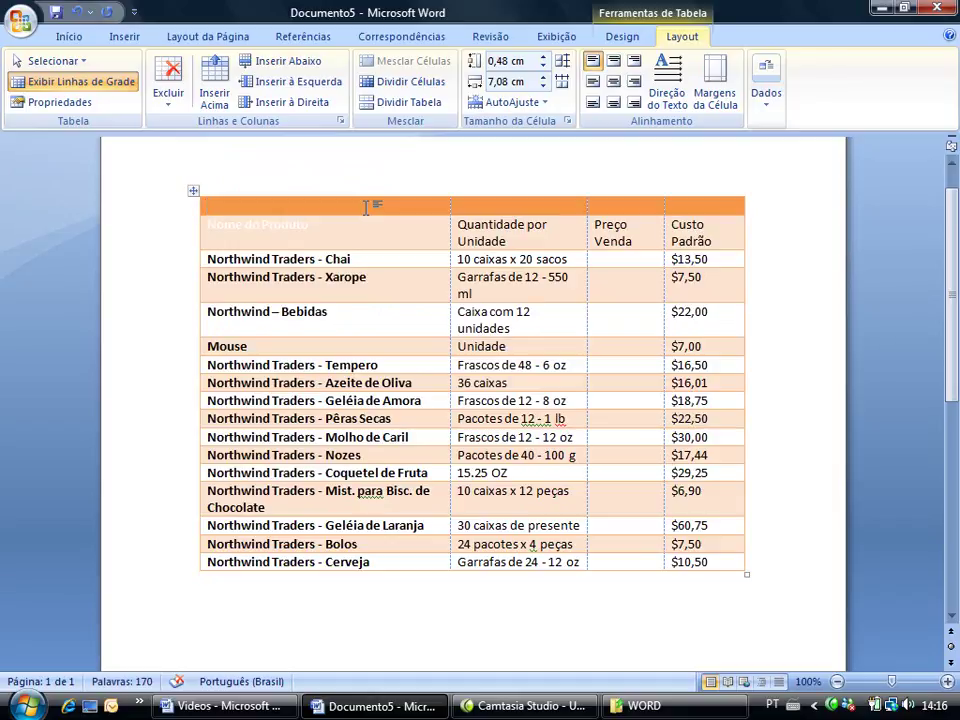
Step: Enter Novo titulo in the first cell of the new top row and set the Nome do Produto text colour to Automático
type("Novo titulo")
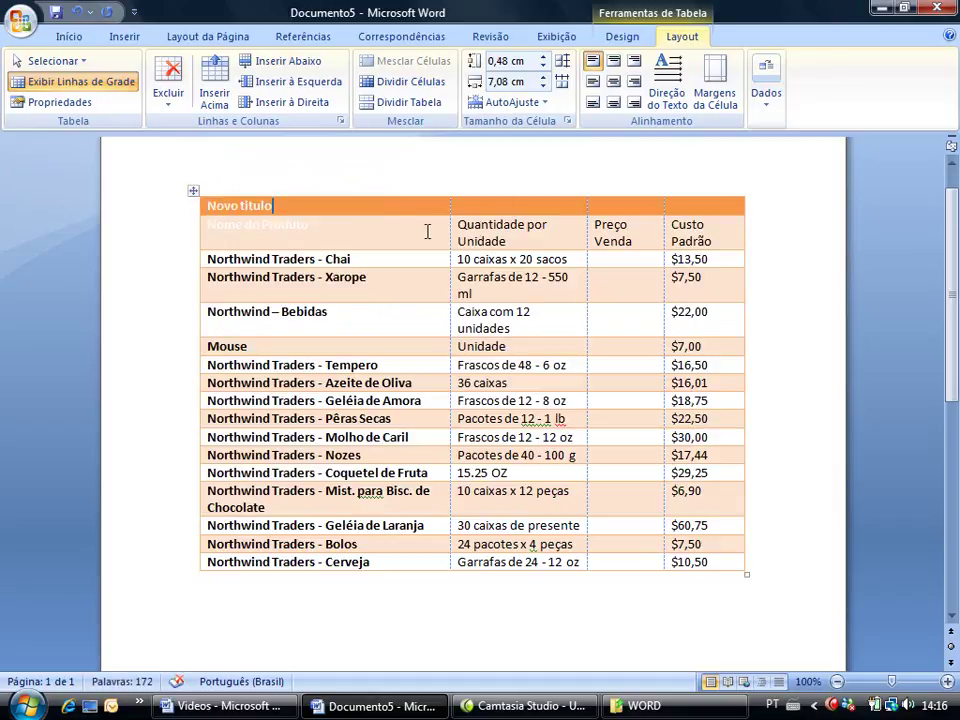
left_click_drag(352, 228, 208, 226)
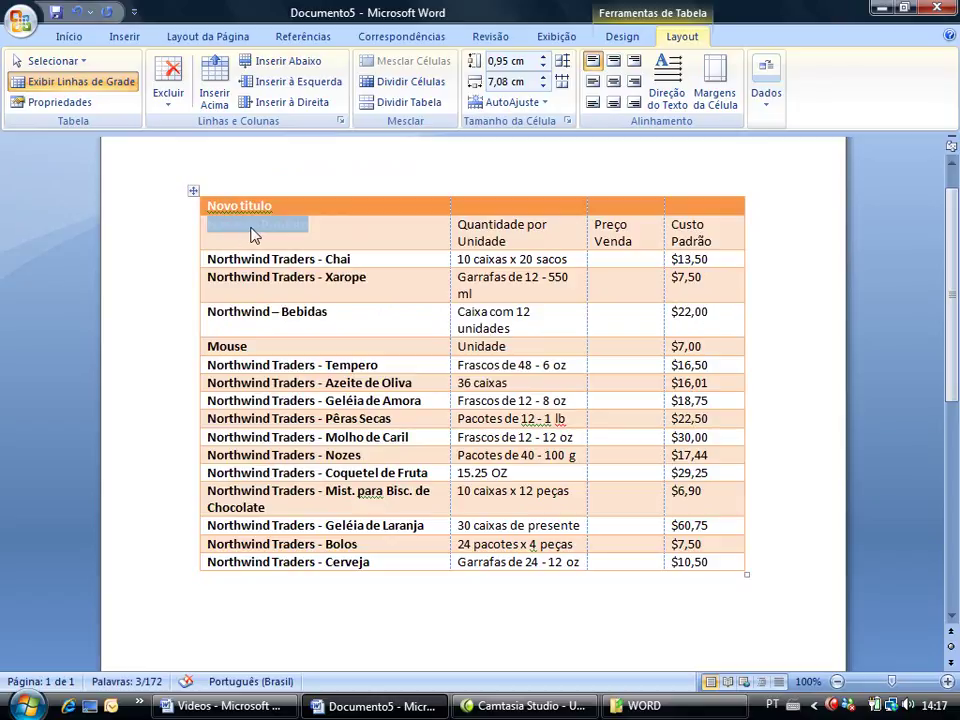
mouse_move(253, 234)
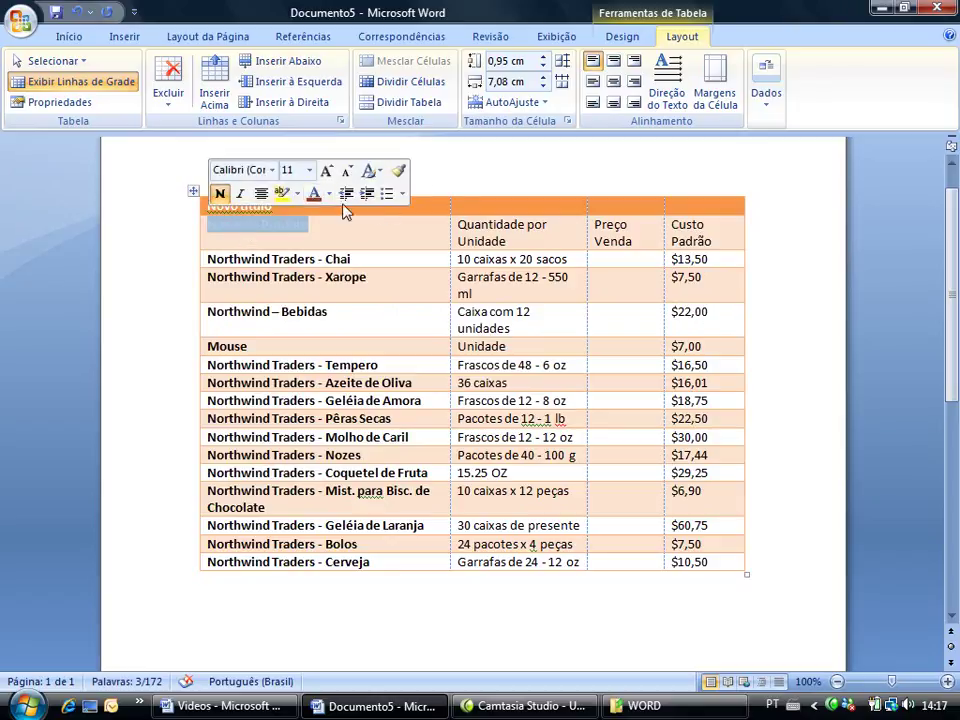
left_click(331, 196)
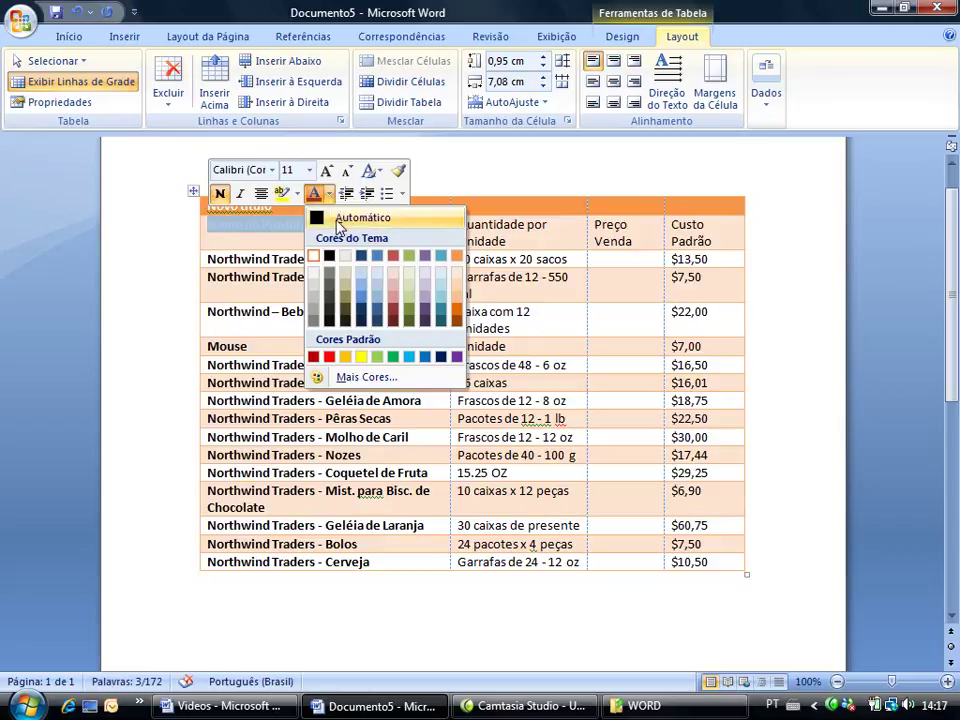
left_click(345, 216)
left_click(312, 229)
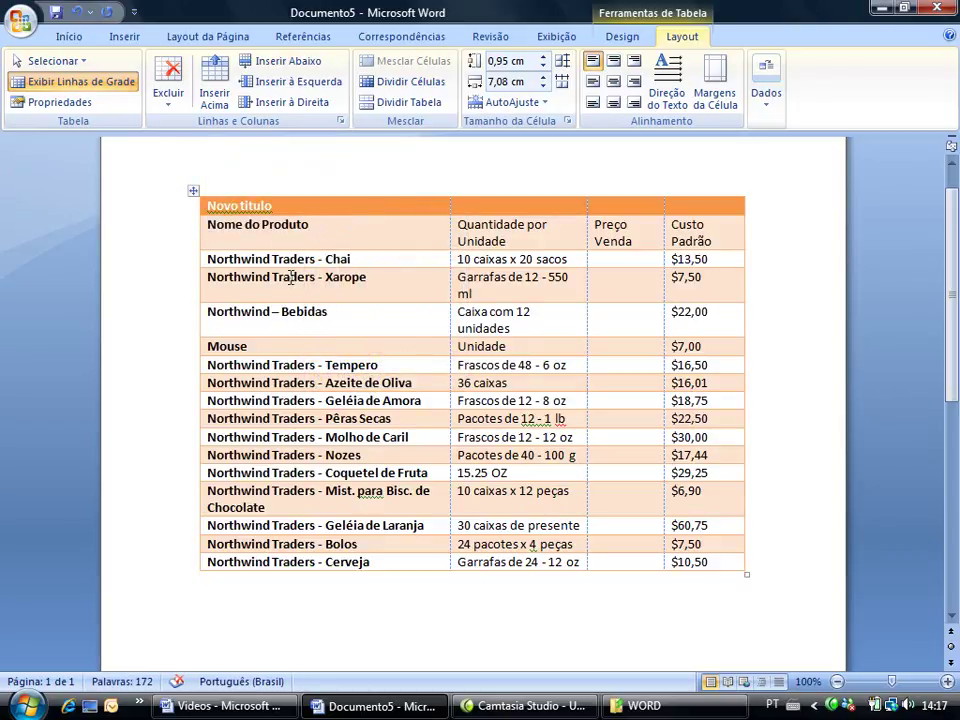
Step: Undo the text colour change, the Novo titulo entry and the row insertion above the header
key("ctrl+z")
key("ctrl+z")
key("ctrl+z")
key("ctrl+z")
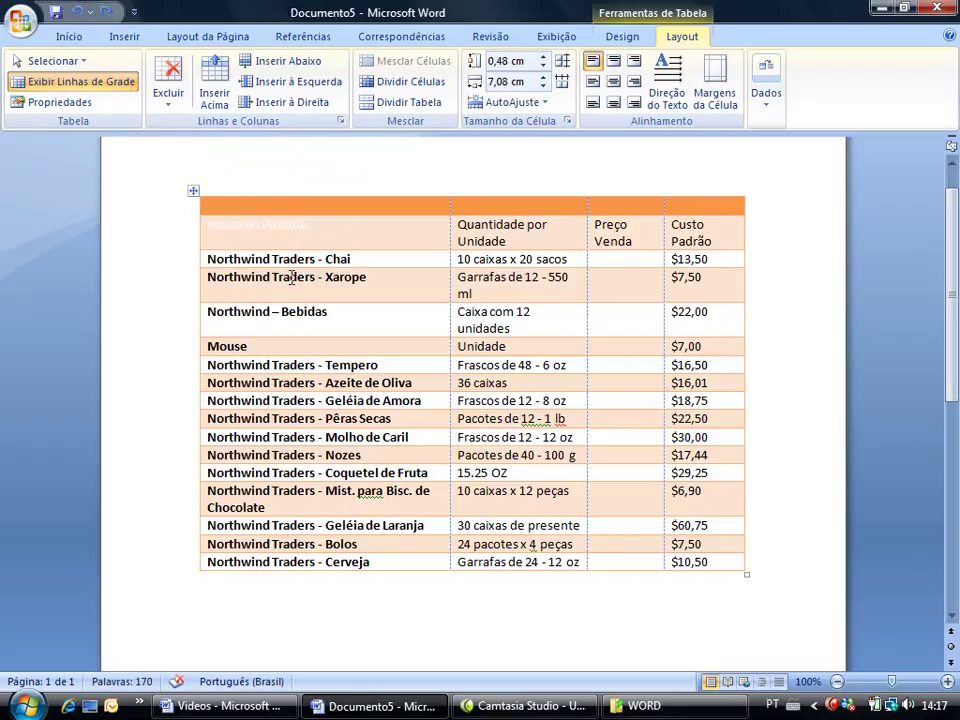
key("ctrl+z")
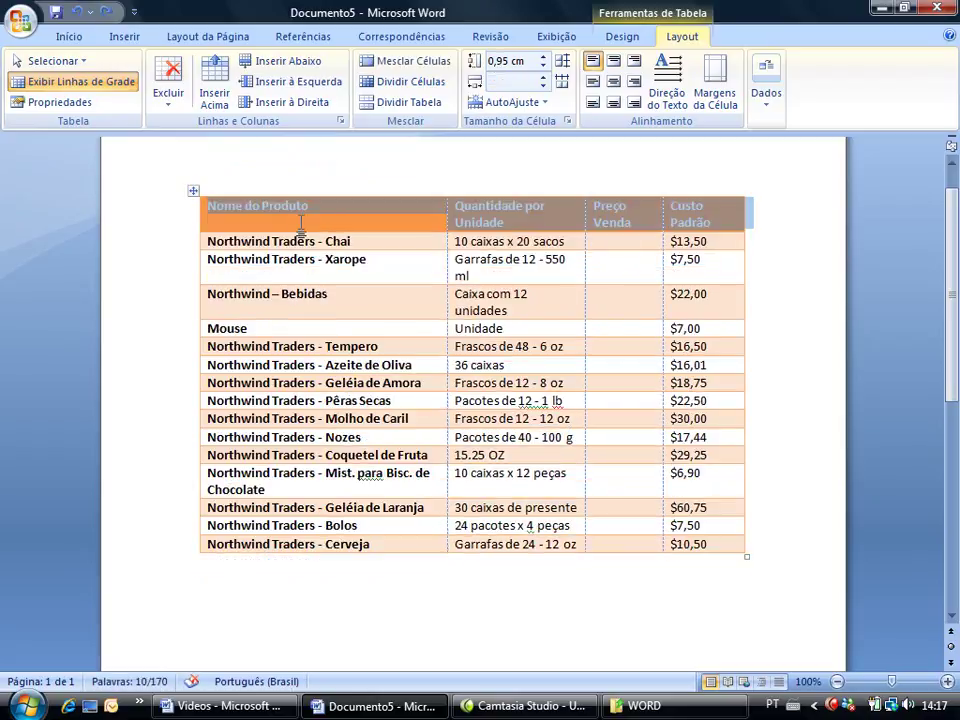
left_click(300, 225)
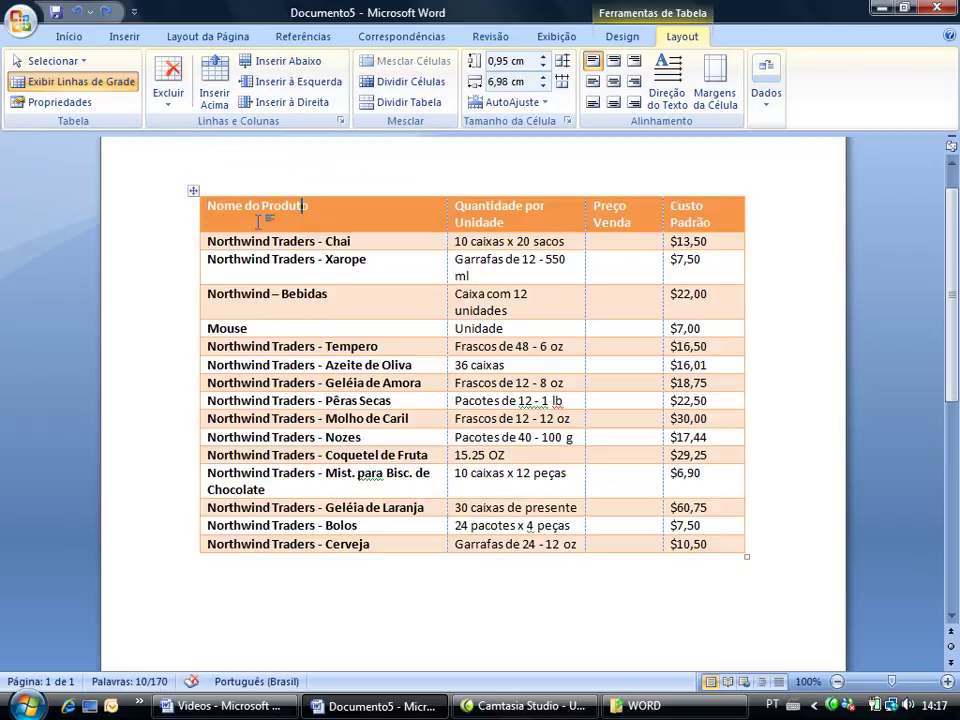
Step: Try inserting an empty row above the Nome do Produto header row again, and undo the insertion
right_click(184, 220)
left_click(183, 231)
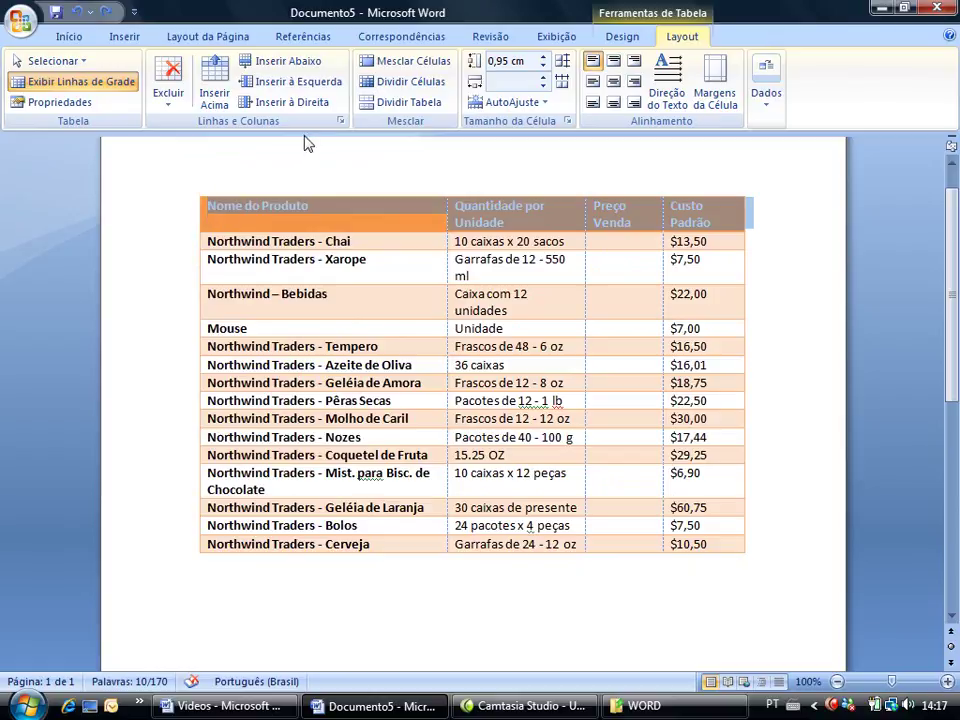
left_click(215, 84)
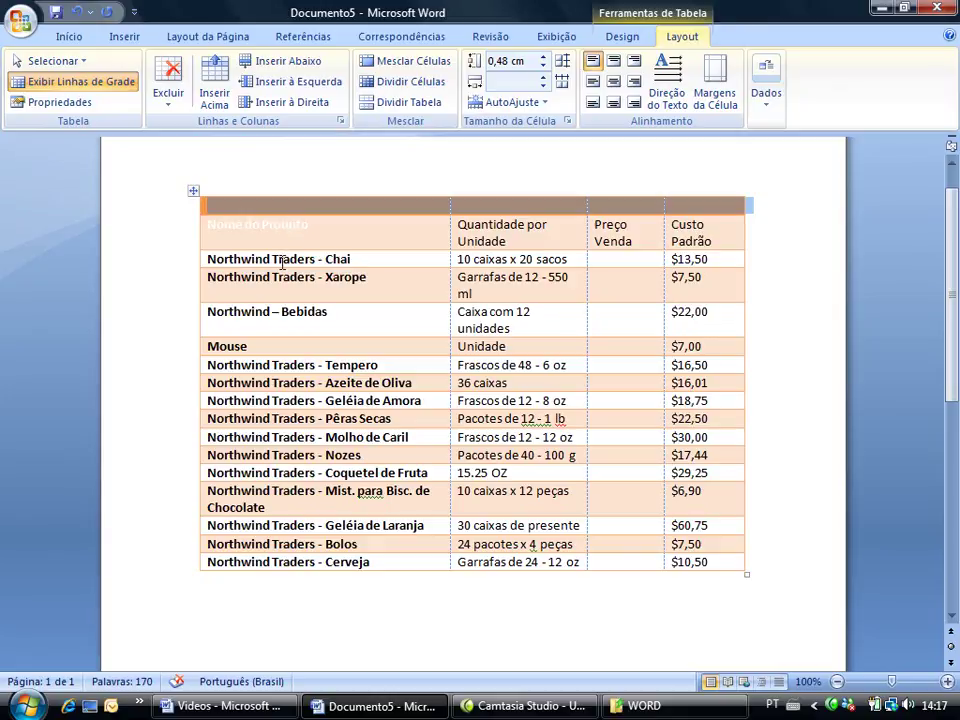
left_click(296, 207)
left_click(489, 207)
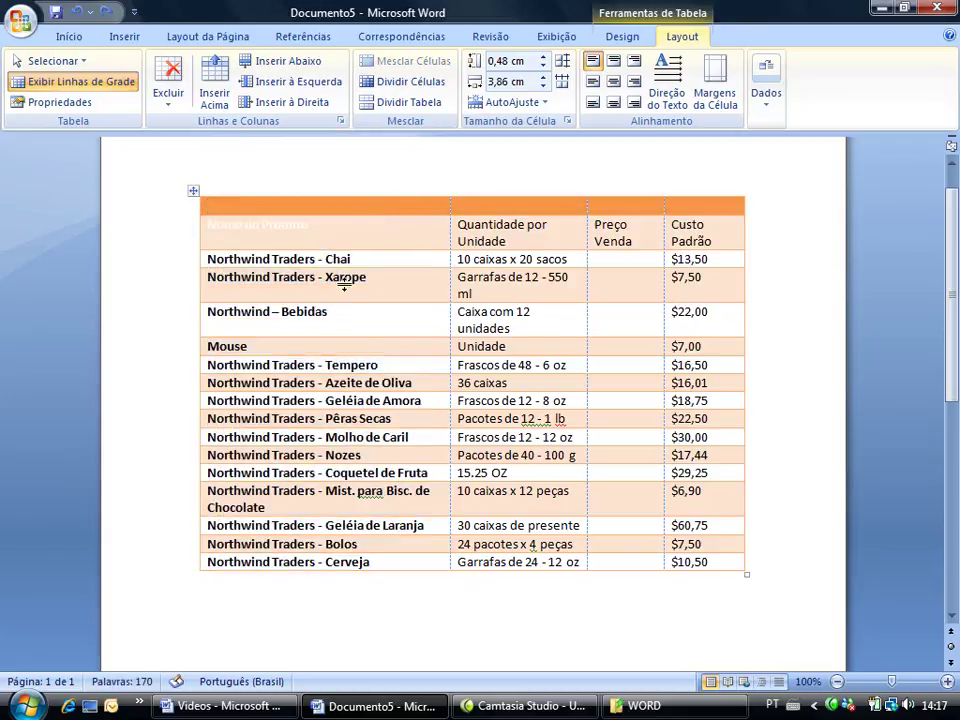
key("ctrl+z")
left_click(340, 259)
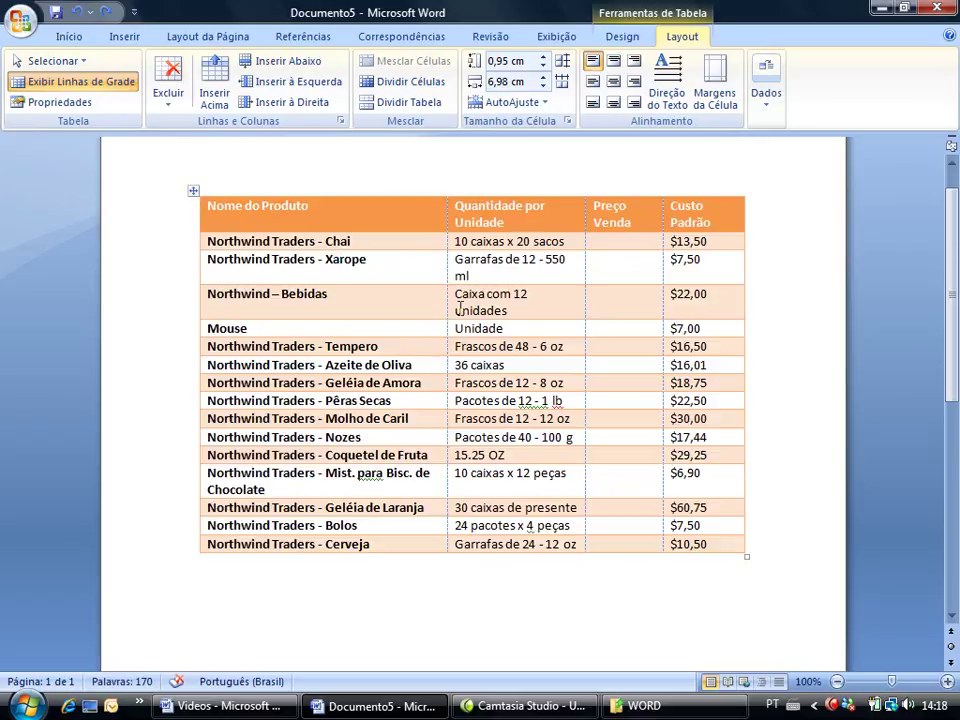
Step: Insert an empty cell at the Mouse row's Quantidade por Unidade entry with the option Deslocar célula para baixo
left_click(412, 300)
left_click(539, 305)
left_click(532, 327)
right_click(523, 327)
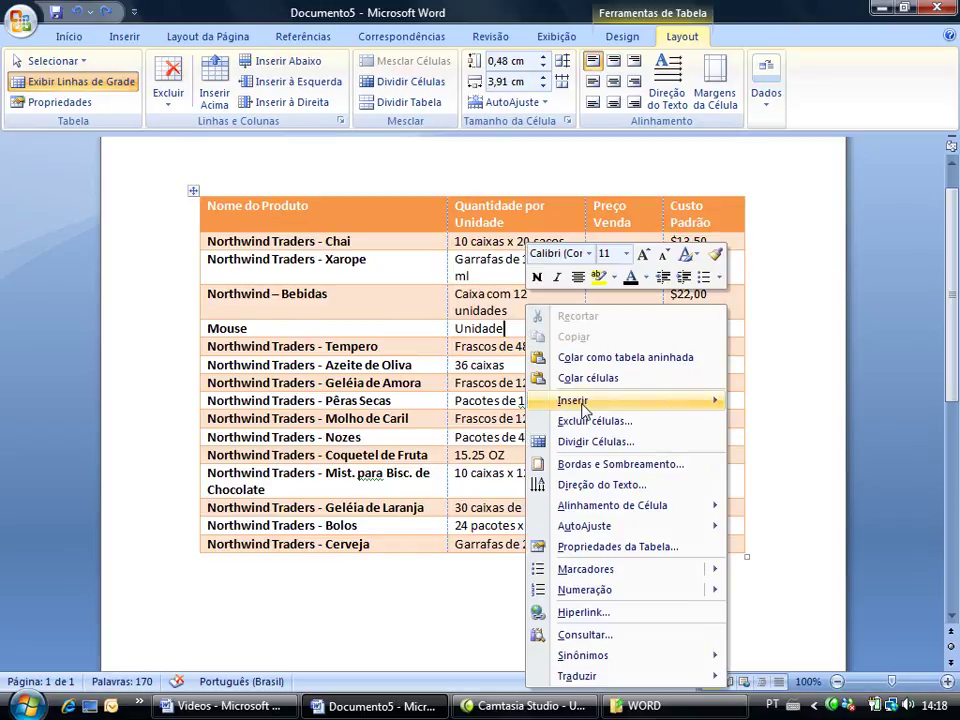
mouse_move(680, 402)
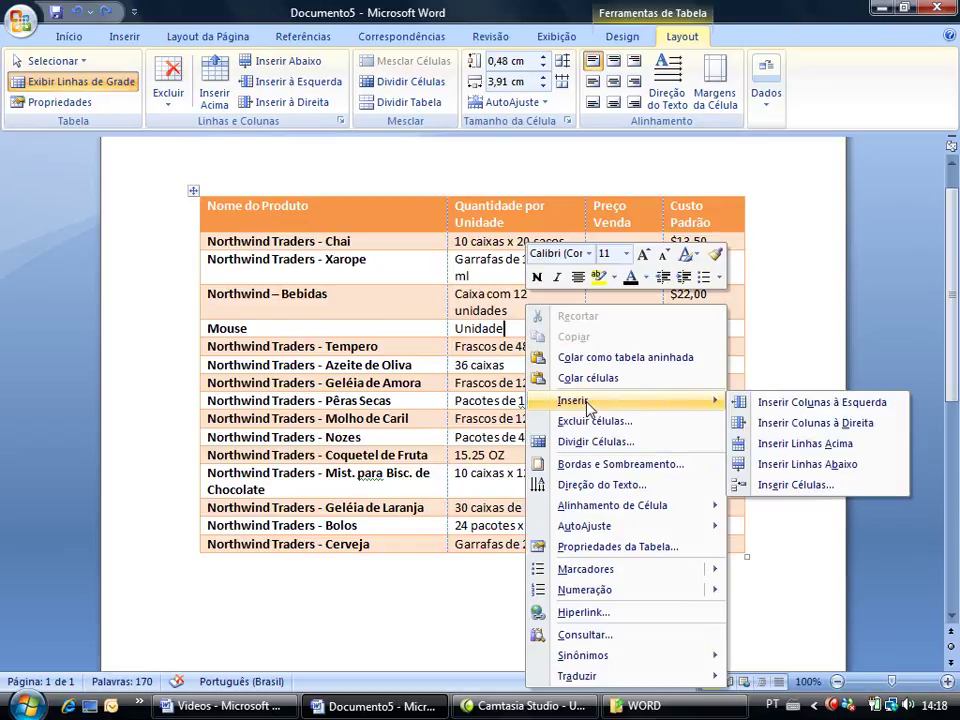
left_click(790, 486)
left_click_drag(458, 281, 297, 178)
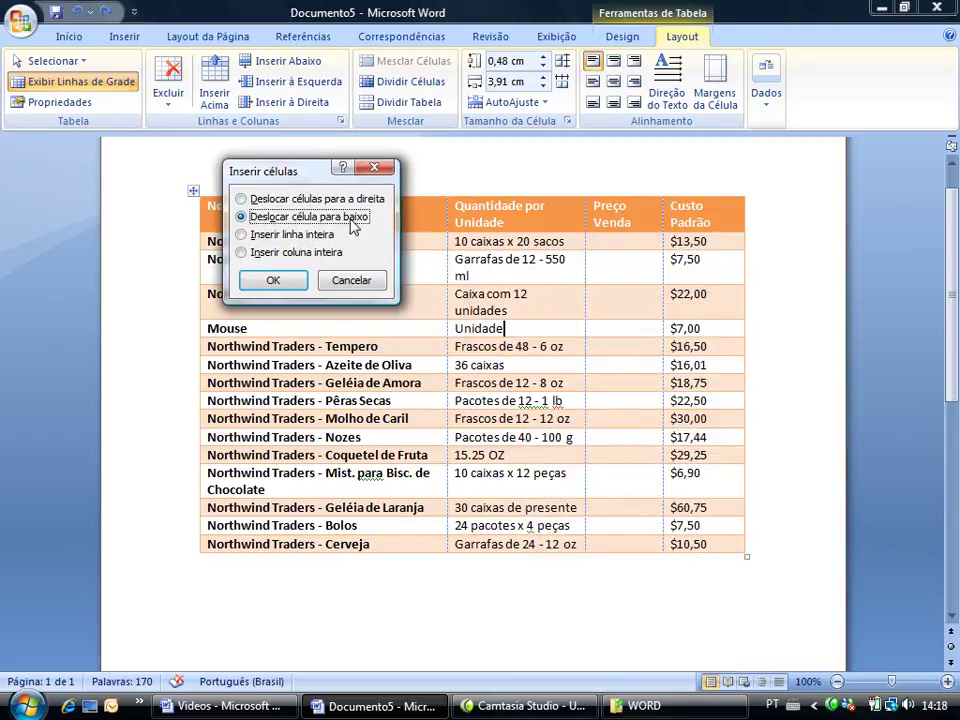
left_click(266, 201)
left_click(282, 236)
left_click(279, 255)
left_click(255, 217)
left_click(287, 281)
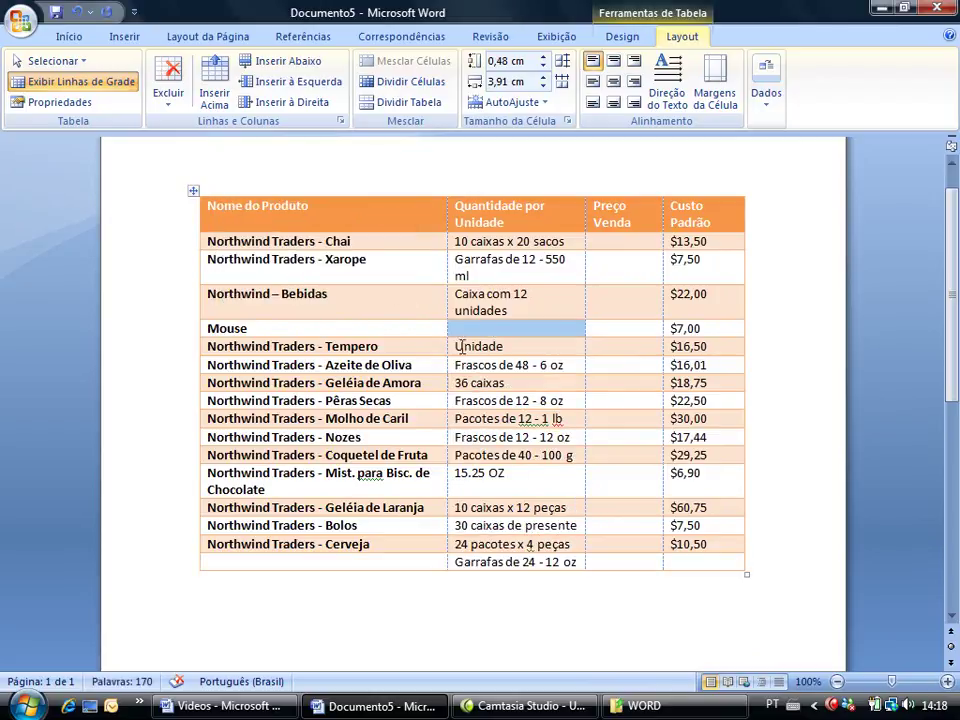
Step: Check the cells of the table's last row and undo the shifted cell insertion in the Quantidade por Unidade column
left_click(411, 563)
left_click(611, 563)
left_click(681, 563)
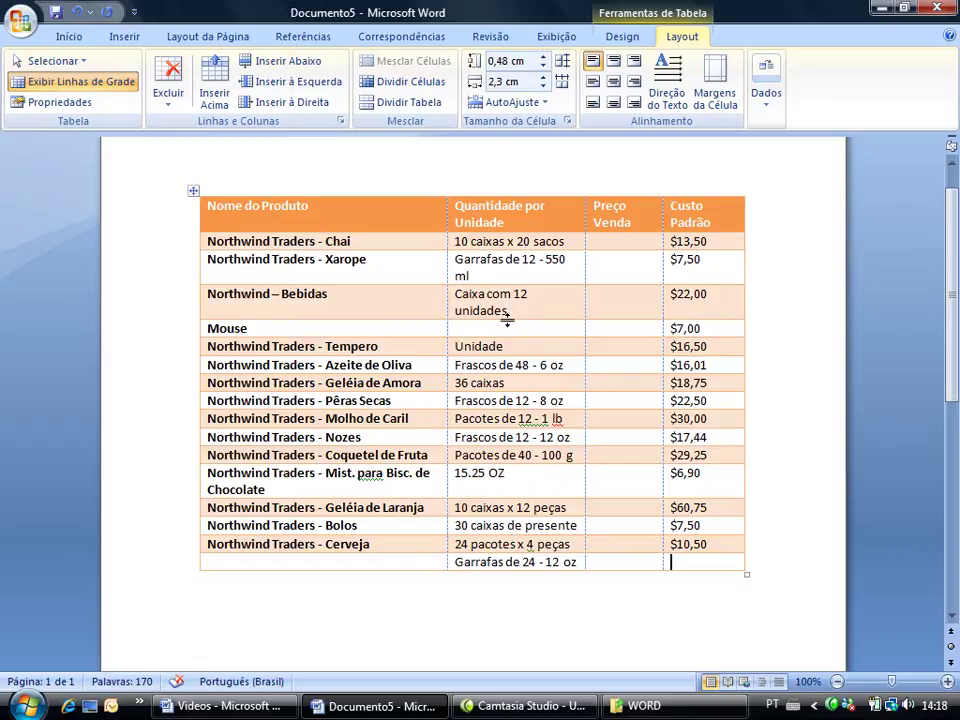
left_click_drag(455, 563, 570, 567)
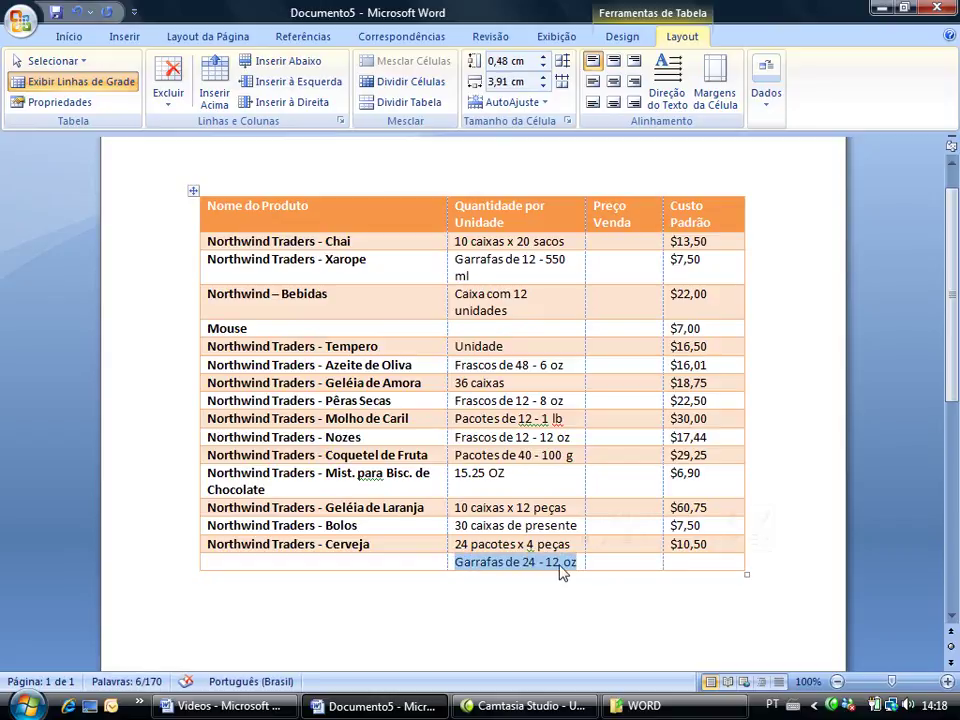
key("ctrl+z")
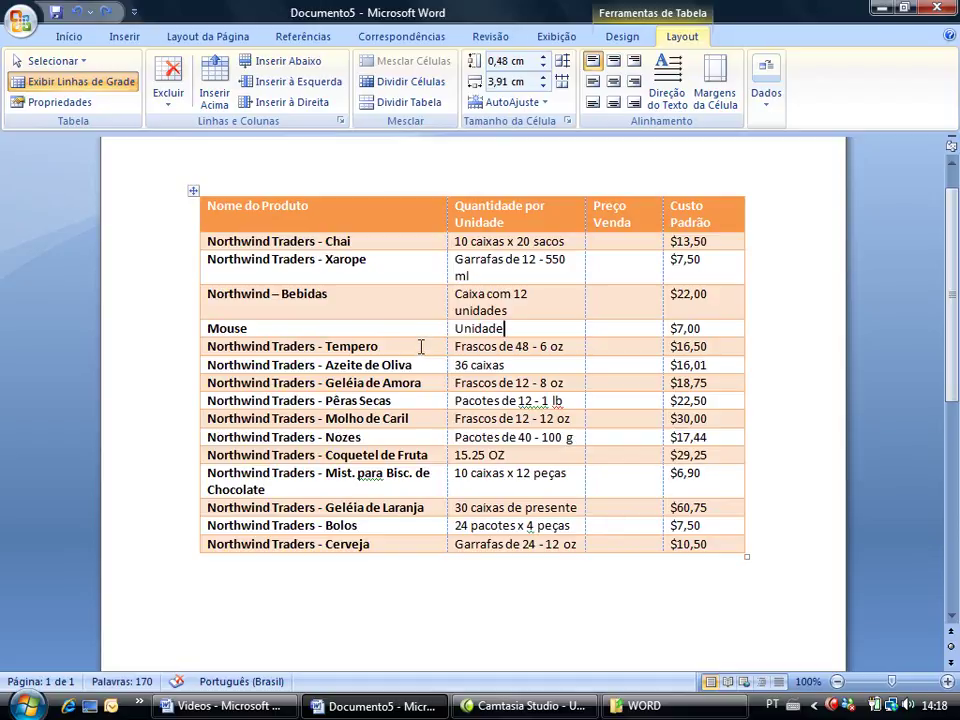